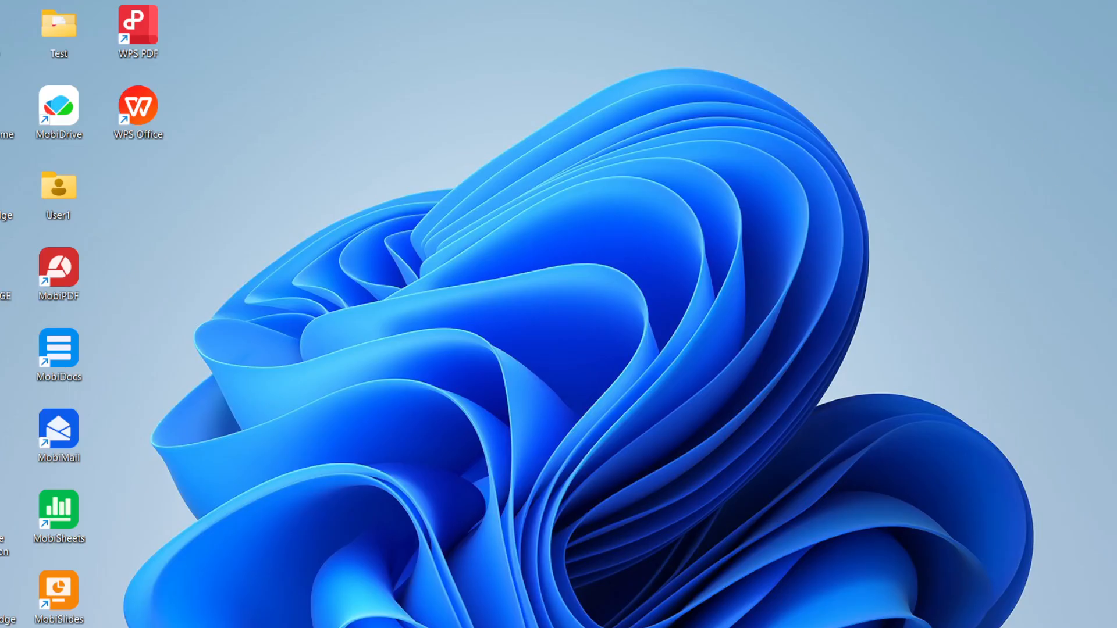
Open the Hyper-V Manager and maximize its window
{"action": "key", "text": "super"}
{"action": "type", "text": "hyper"}
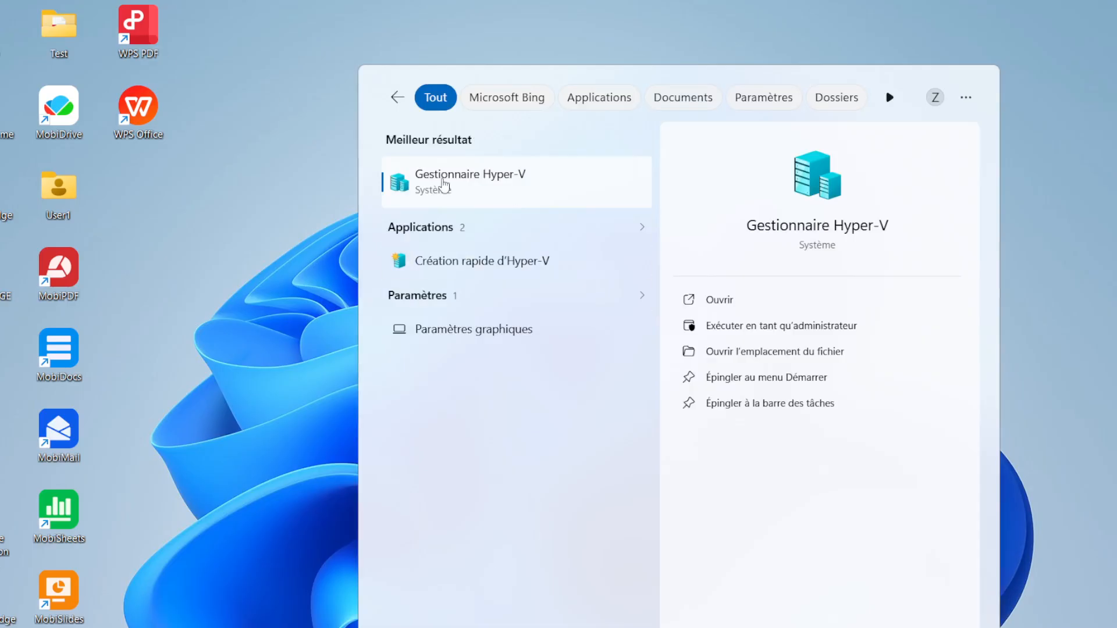
{"action": "left_click", "coordinate": [444, 183]}
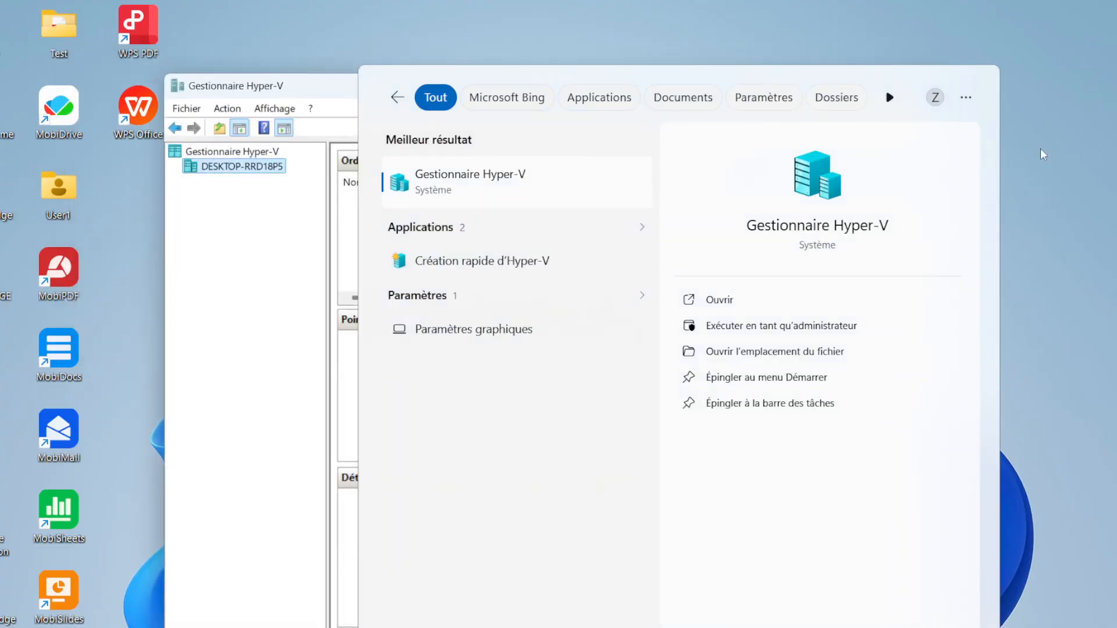
{"action": "left_click", "coordinate": [270, 265]}
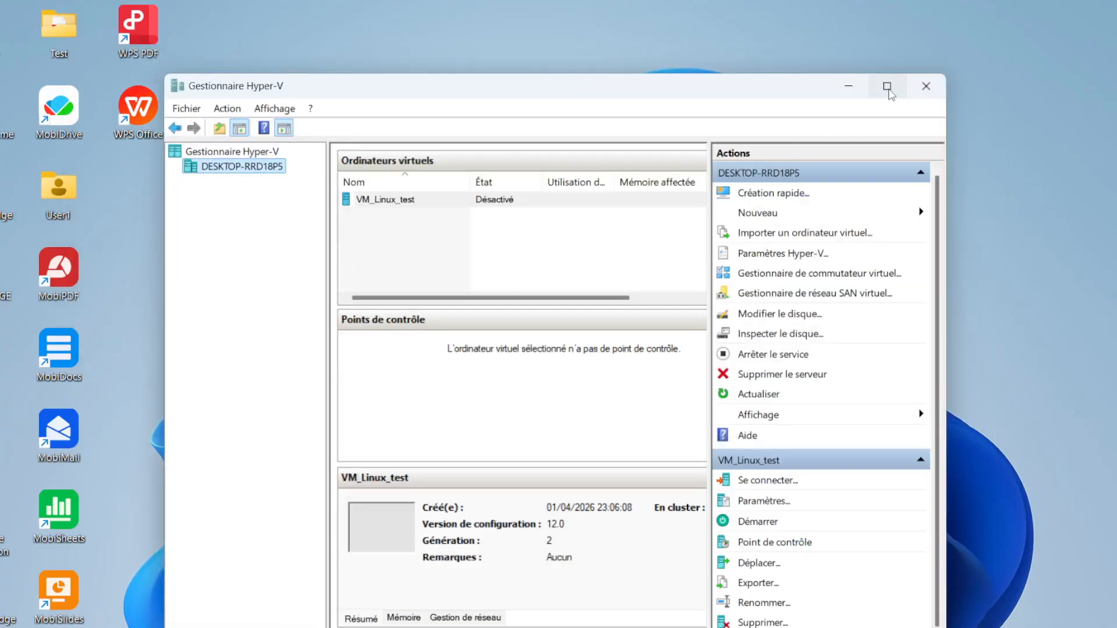
{"action": "left_click", "coordinate": [889, 91]}
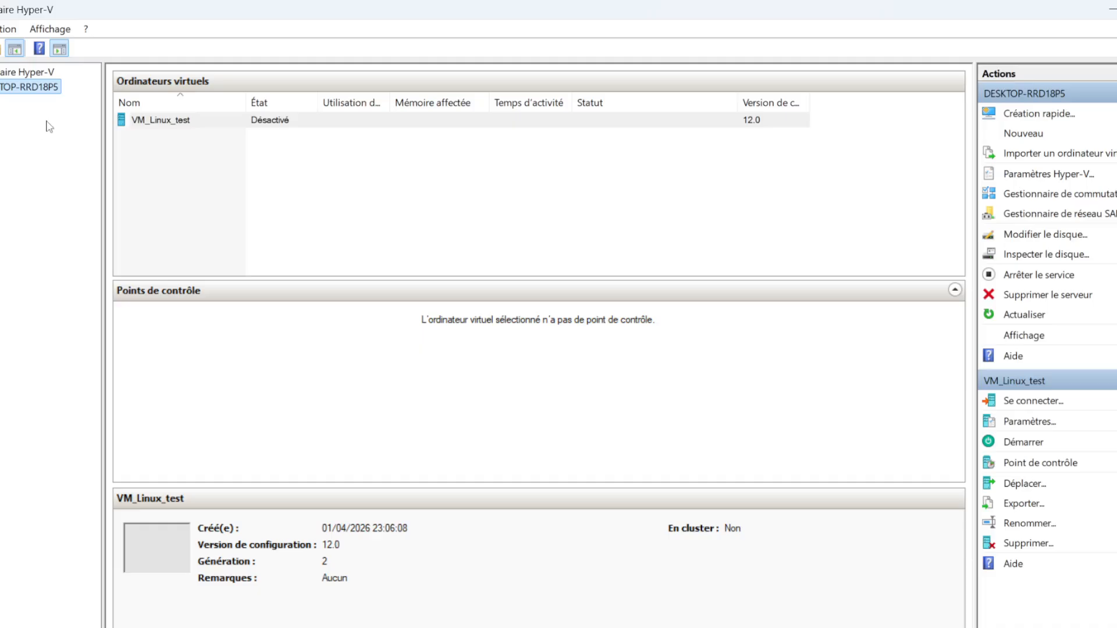
Start creating a new virtual machine and continue past the wizard's introduction page
{"action": "left_click", "coordinate": [7, 29]}
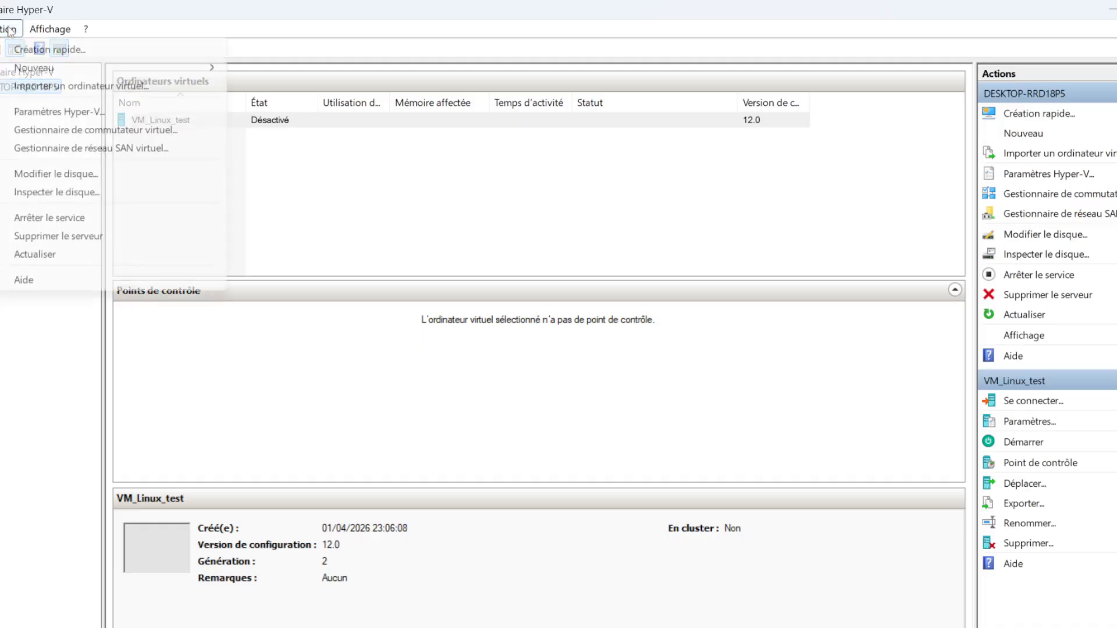
{"action": "mouse_move", "coordinate": [86, 29]}
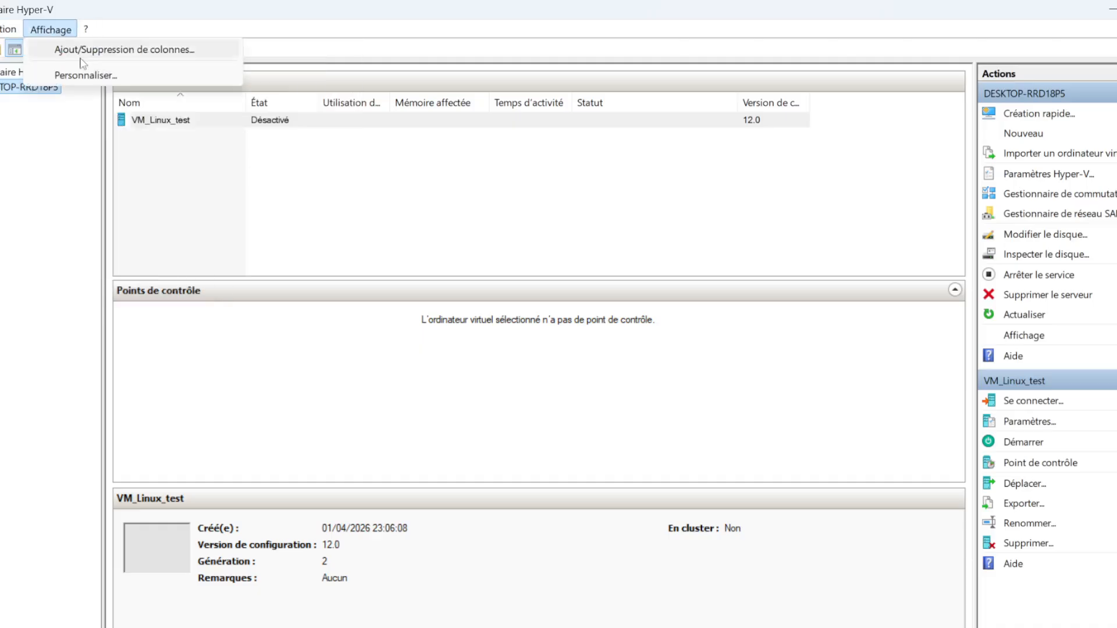
{"action": "mouse_move", "coordinate": [10, 33]}
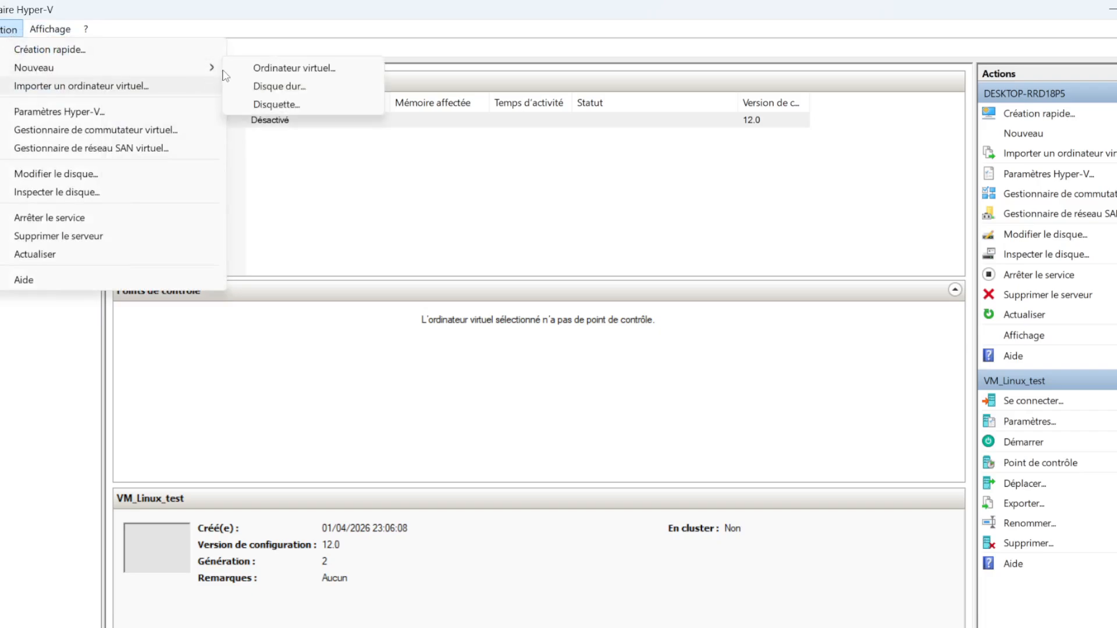
{"action": "mouse_move", "coordinate": [212, 69]}
{"action": "left_click", "coordinate": [258, 68]}
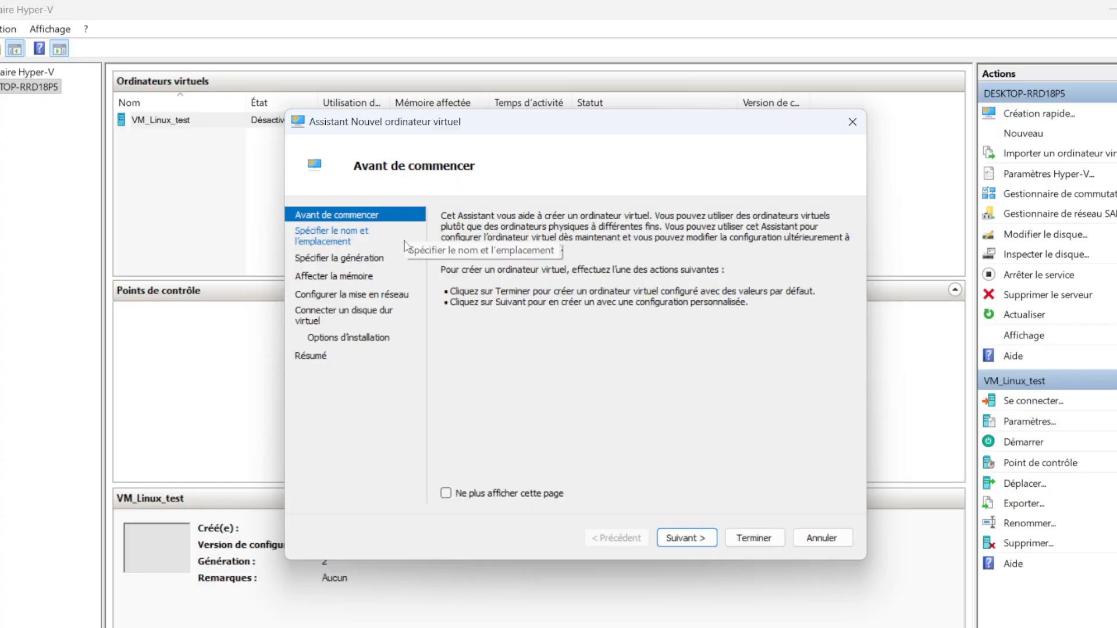
{"action": "left_click", "coordinate": [680, 544]}
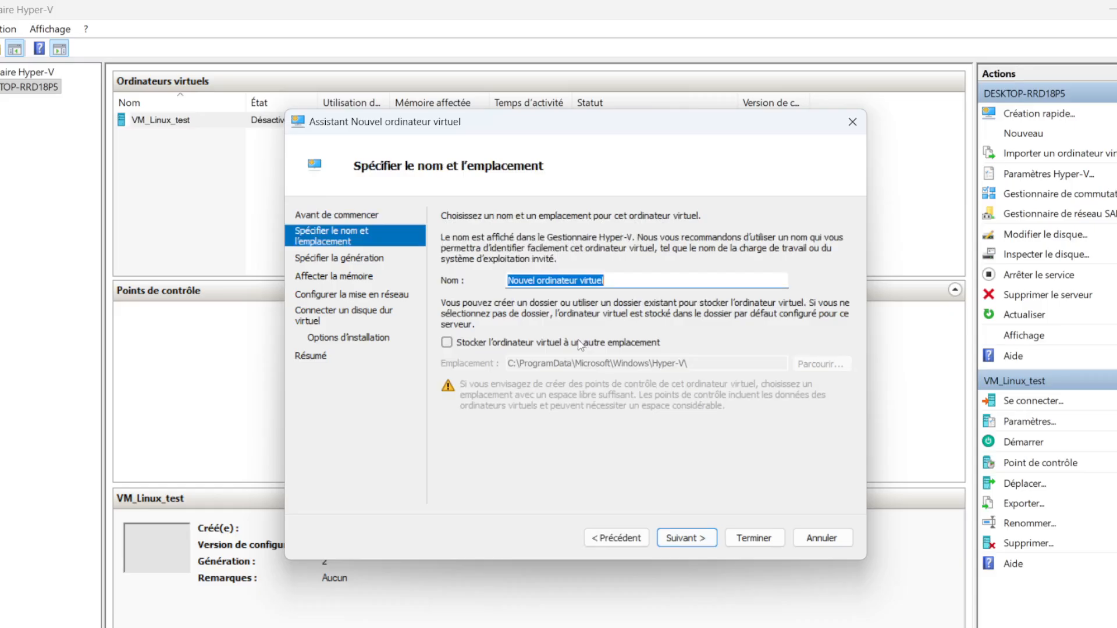
Name the virtual machine SRV_AD and enable storing it in a different location
{"action": "type", "text": "SR"}
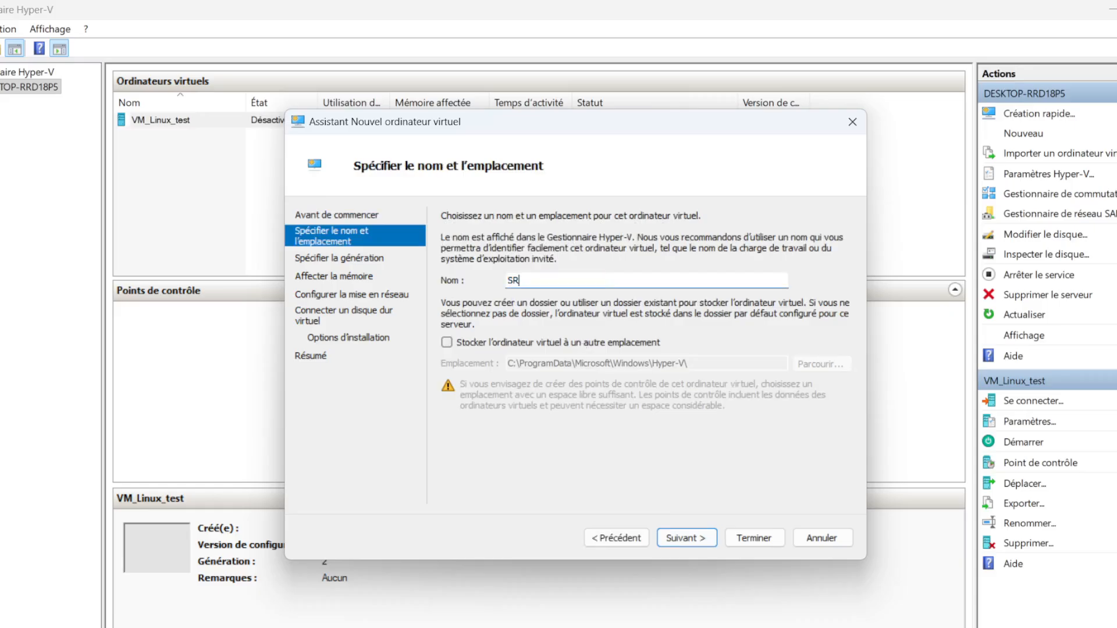
{"action": "type", "text": "V_AD"}
{"action": "left_click", "coordinate": [447, 343]}
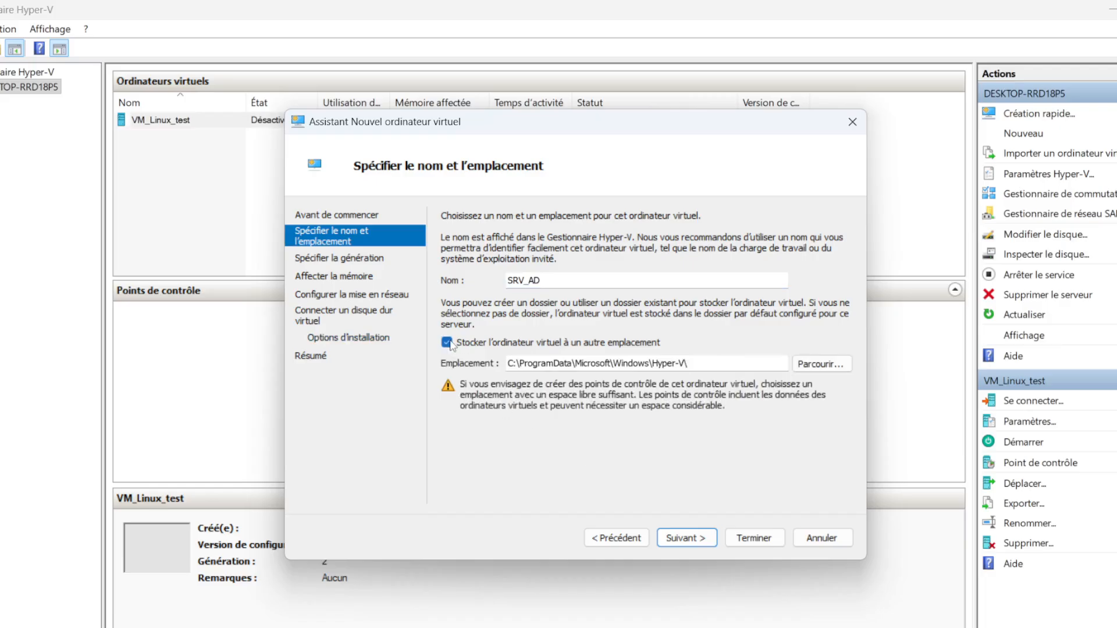
{"action": "left_click", "coordinate": [447, 343]}
{"action": "left_click", "coordinate": [447, 343]}
{"action": "double_click", "coordinate": [510, 285]}
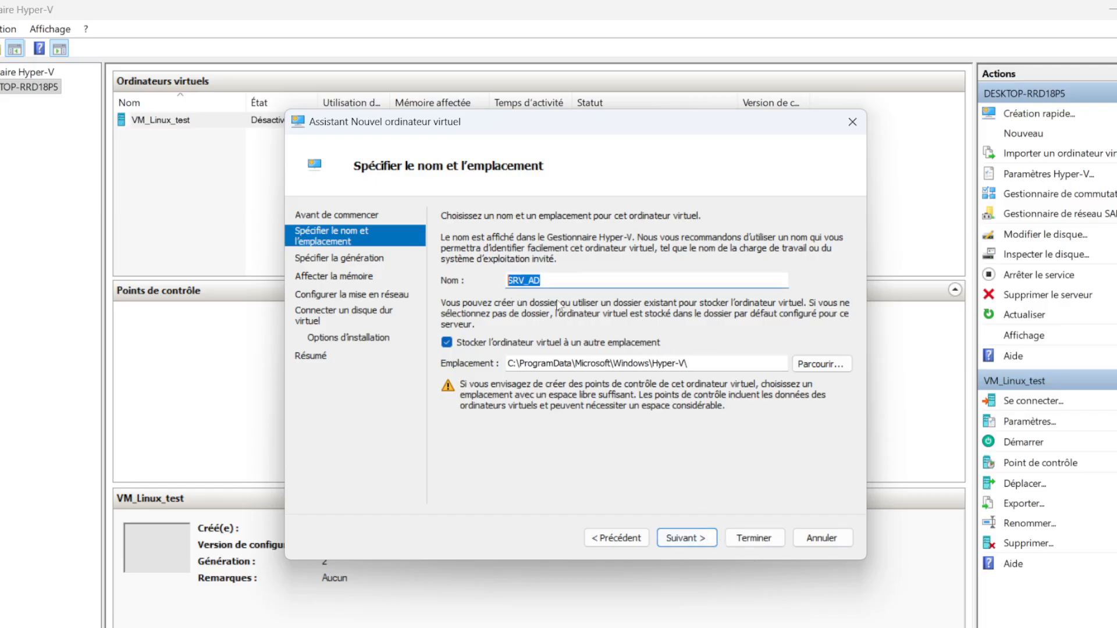
{"action": "left_click", "coordinate": [675, 364]}
{"action": "left_click_drag", "start_coordinate": [653, 364], "coordinate": [697, 365]}
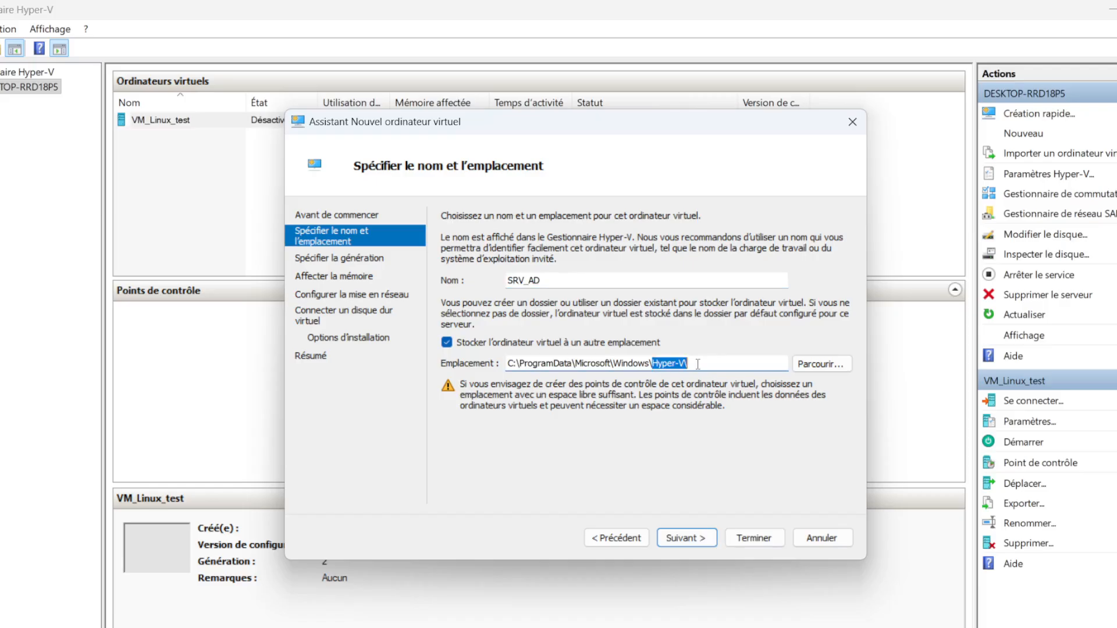
{"action": "left_click", "coordinate": [706, 364]}
{"action": "key", "text": "shift+Left"}
{"action": "key", "text": "shift+Left"}
{"action": "key", "text": "shift+Left"}
{"action": "key", "text": "shift+Left"}
{"action": "key", "text": "shift+Left"}
{"action": "left_click", "coordinate": [712, 365]}
{"action": "mouse_move", "coordinate": [714, 365]}
{"action": "left_mouse_down"}
{"action": "mouse_move", "coordinate": [646, 362]}
{"action": "mouse_move", "coordinate": [708, 362]}
{"action": "left_mouse_up"}
{"action": "left_click", "coordinate": [647, 363]}
{"action": "left_click", "coordinate": [653, 363]}
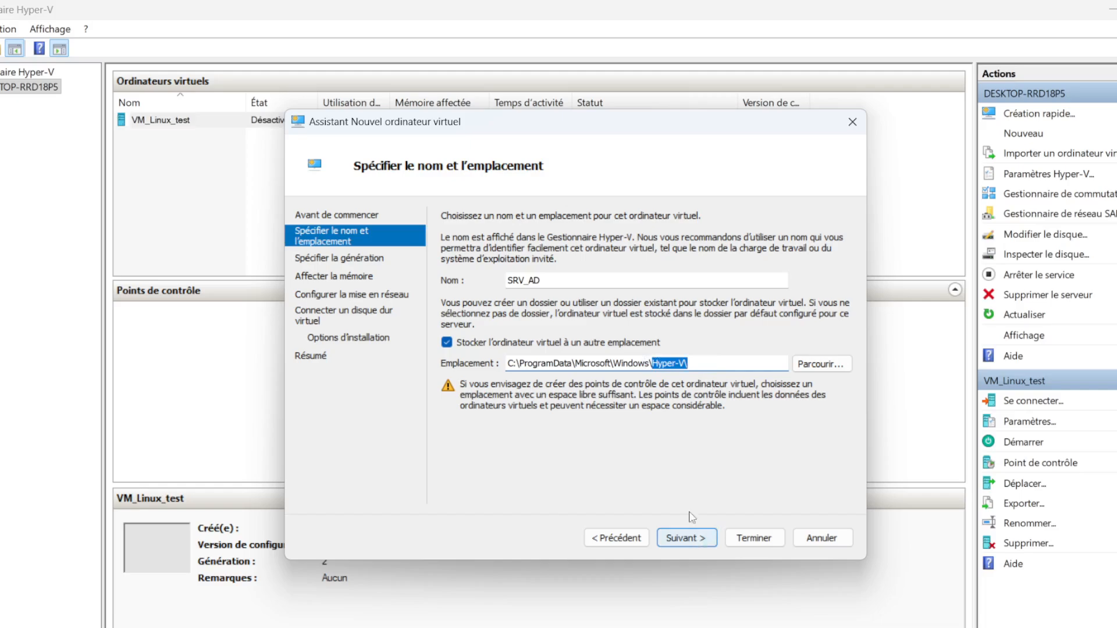
Accept Generation 2 for the virtual machine and allocate 4096 MB of startup memory with dynamic memory disabled
{"action": "left_click", "coordinate": [686, 539]}
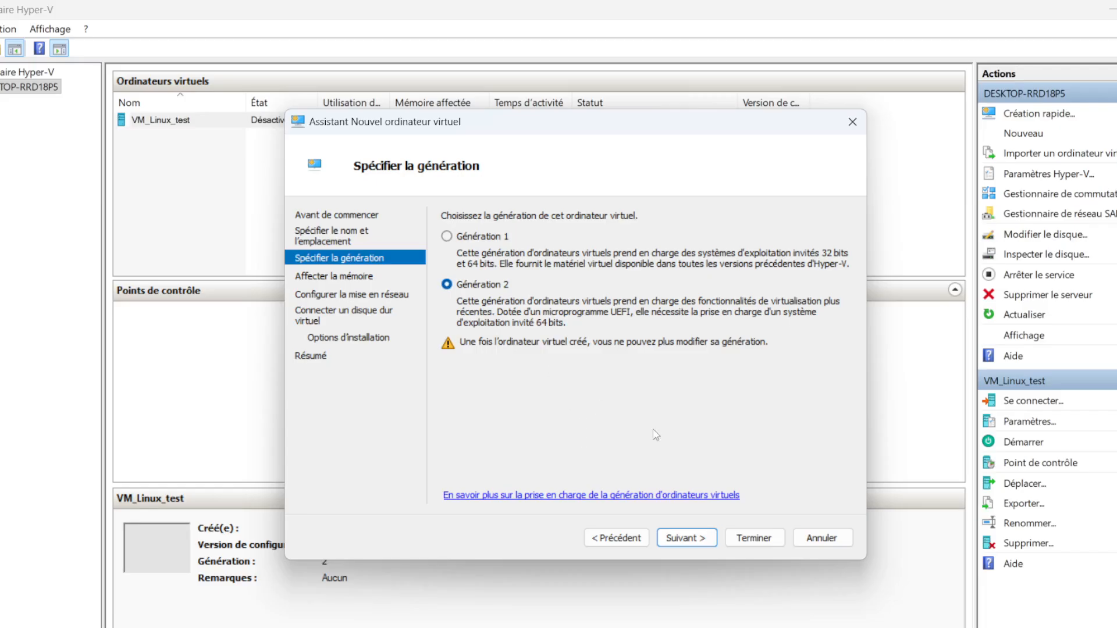
{"action": "left_click", "coordinate": [686, 538]}
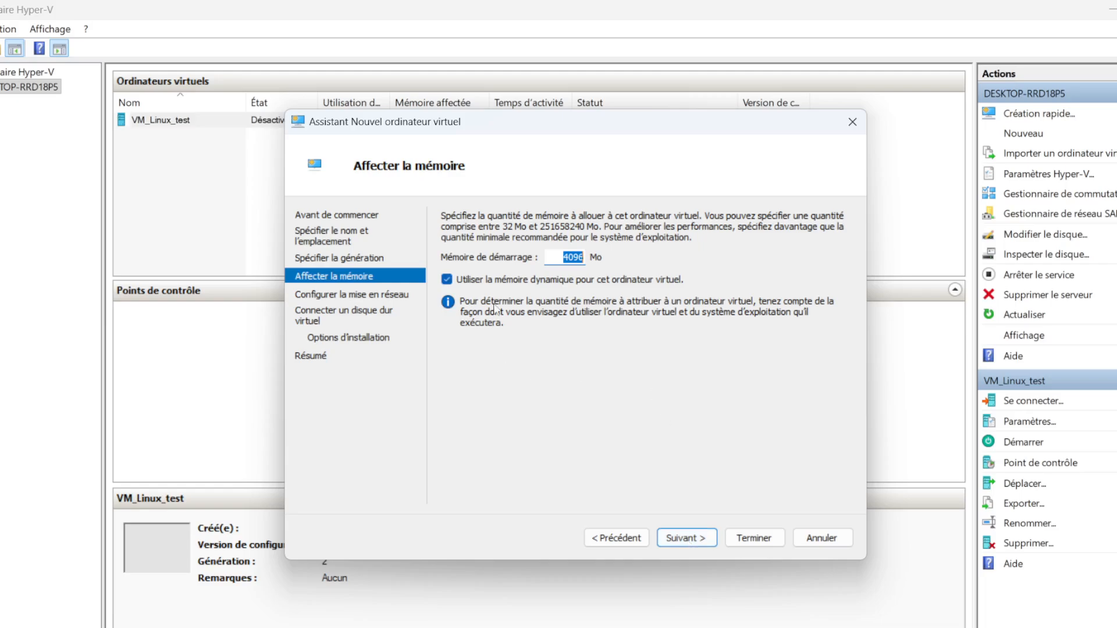
{"action": "left_click", "coordinate": [448, 280]}
{"action": "left_click", "coordinate": [689, 543]}
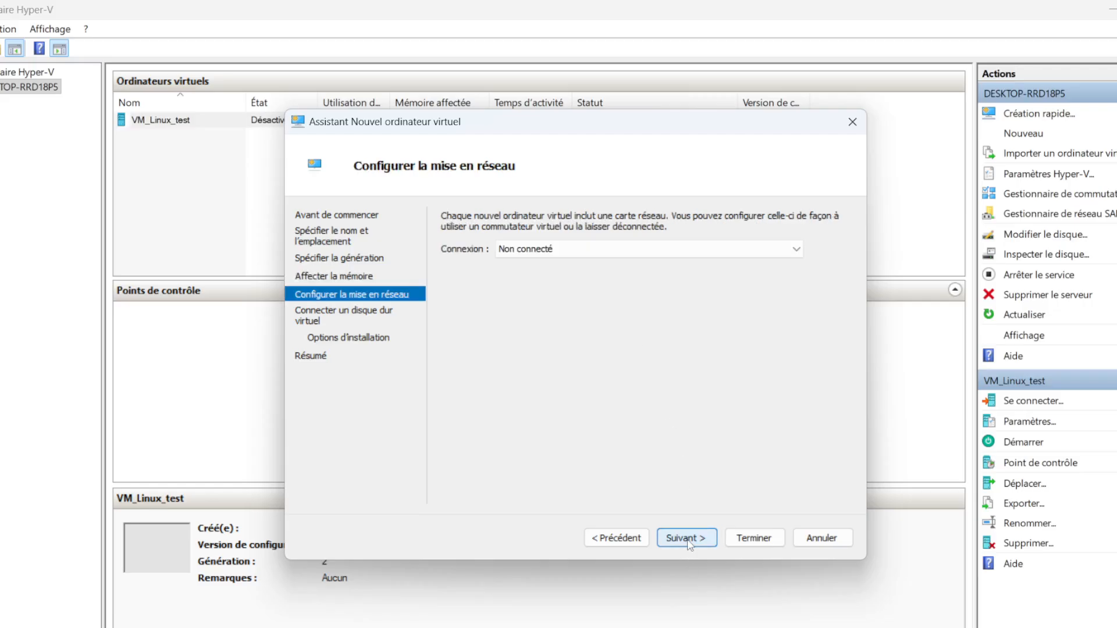
Connect the virtual machine's network adapter to Default Switch and continue to the virtual hard disk settings
{"action": "left_click", "coordinate": [576, 248]}
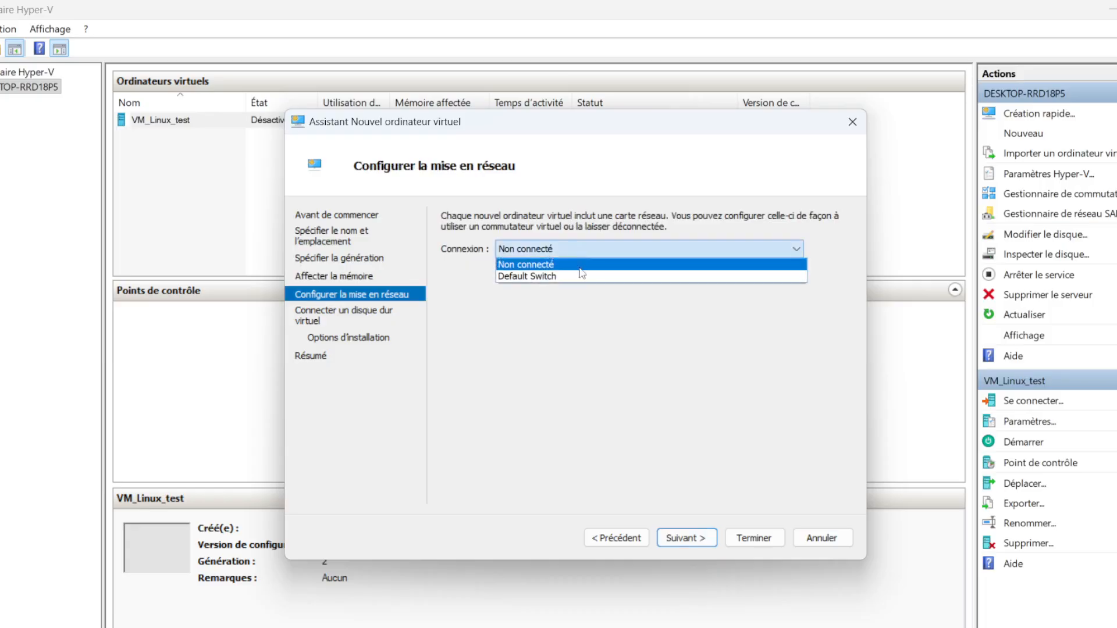
{"action": "left_click", "coordinate": [545, 277]}
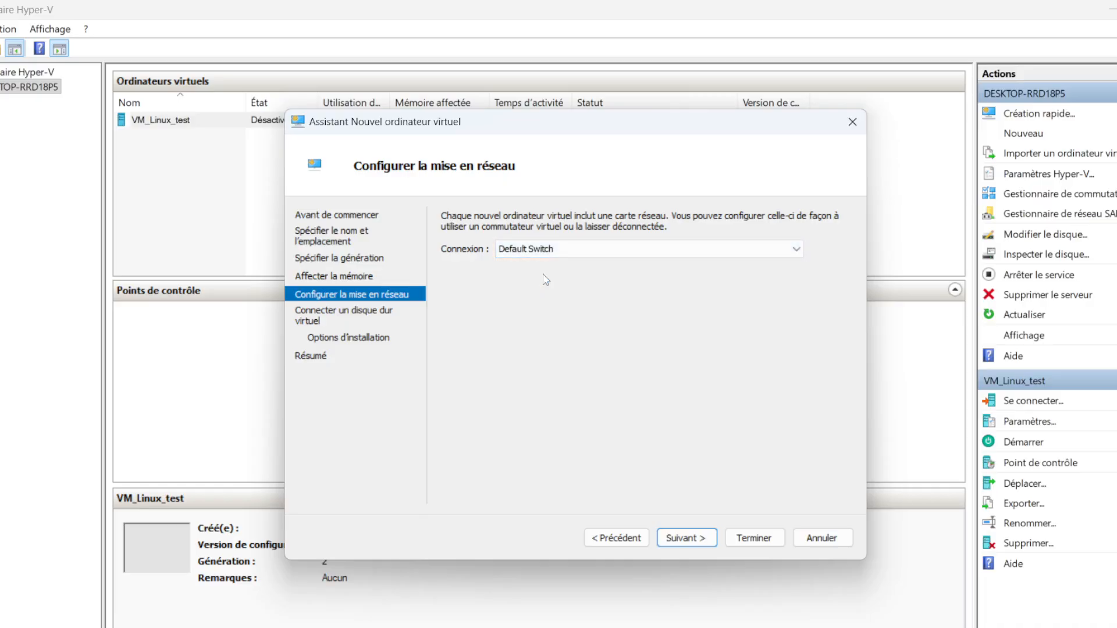
{"action": "left_click", "coordinate": [696, 541]}
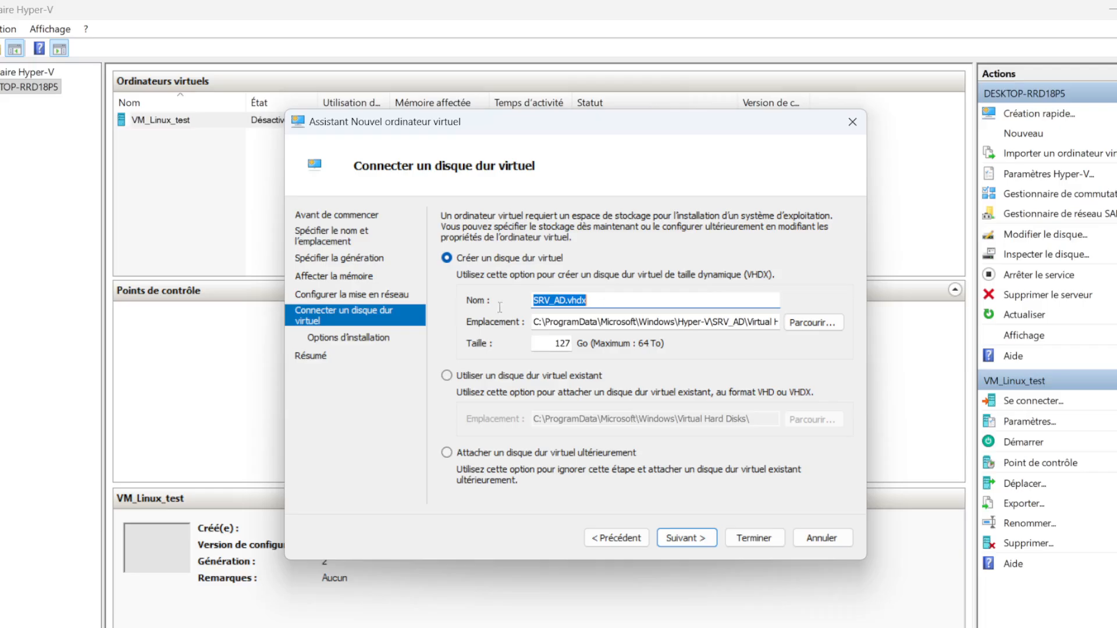
Set the size of the new virtual hard disk SRV_AD.vhdx to 60 GB and continue to the installation options
{"action": "double_click", "coordinate": [561, 343]}
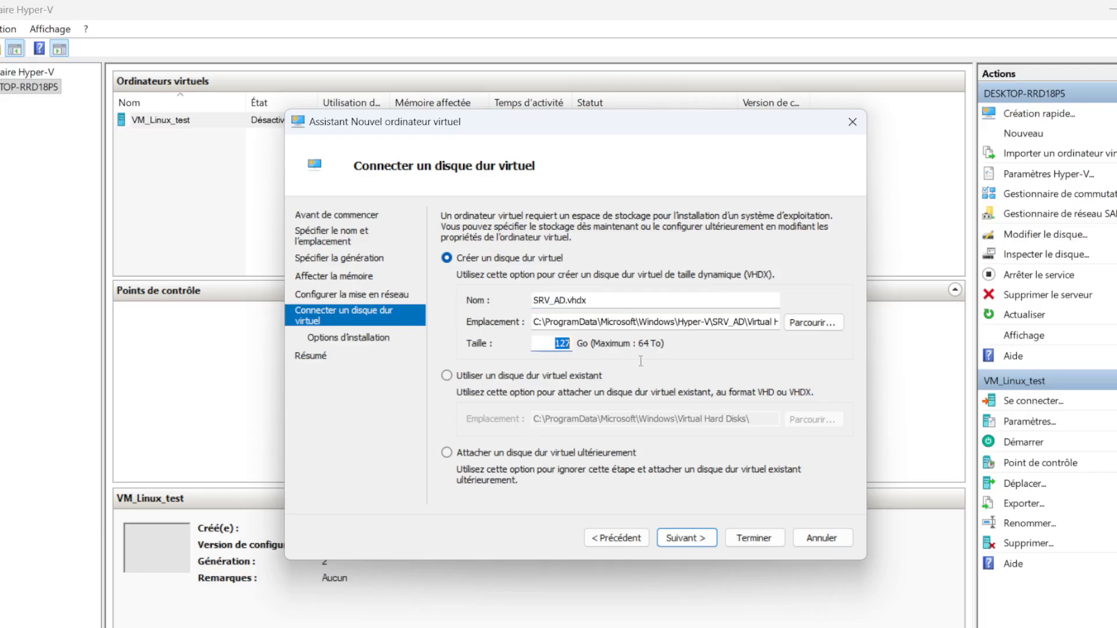
{"action": "type", "text": "60"}
{"action": "left_click", "coordinate": [692, 538]}
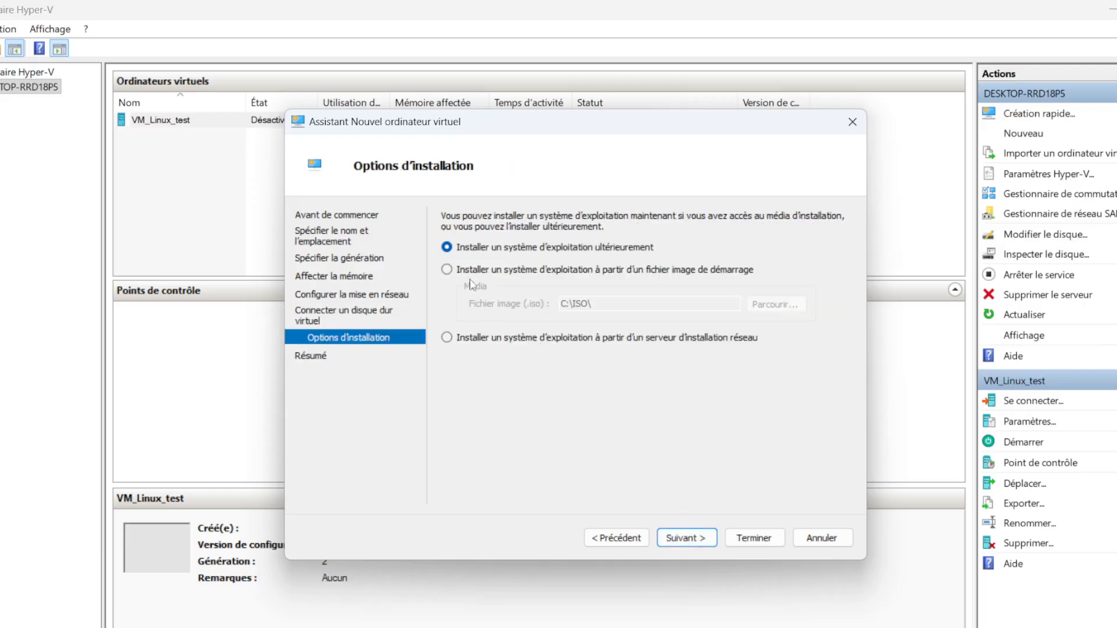
Choose to install the operating system from a boot image file and select SERVER_EVAL_x64FRE_fr-fr in C:\ISO
{"action": "left_click", "coordinate": [447, 270]}
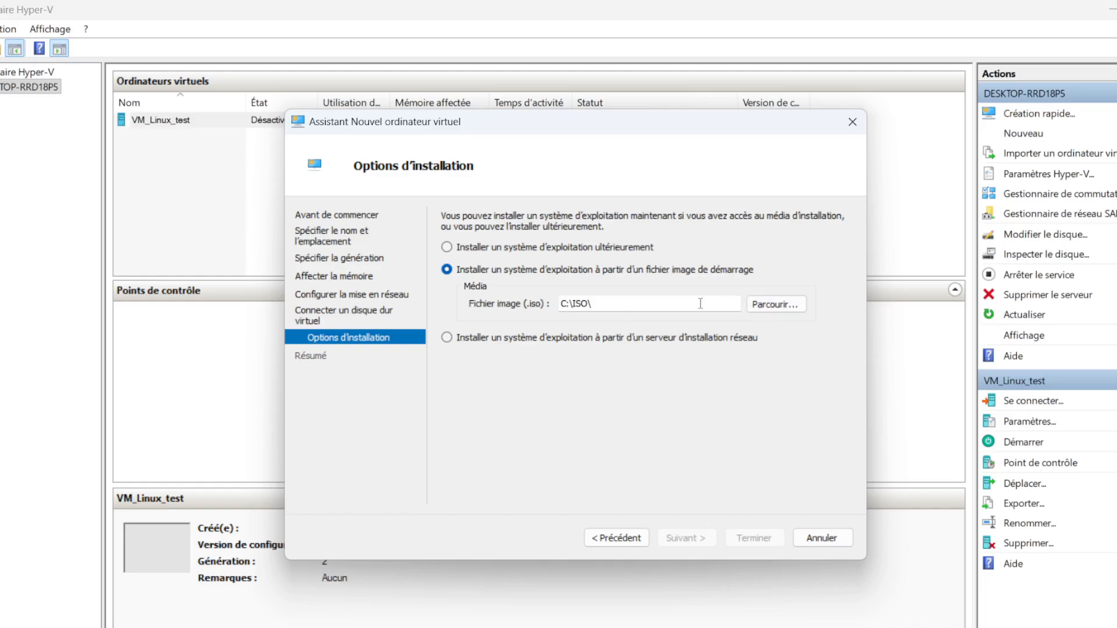
{"action": "left_click", "coordinate": [760, 305]}
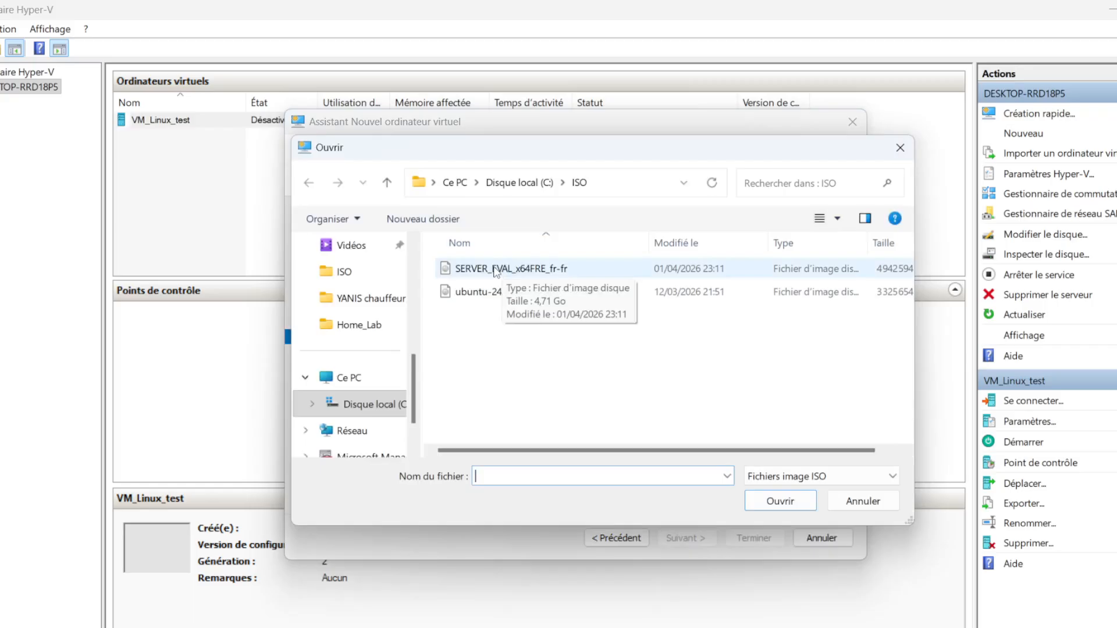
{"action": "left_click", "coordinate": [495, 269]}
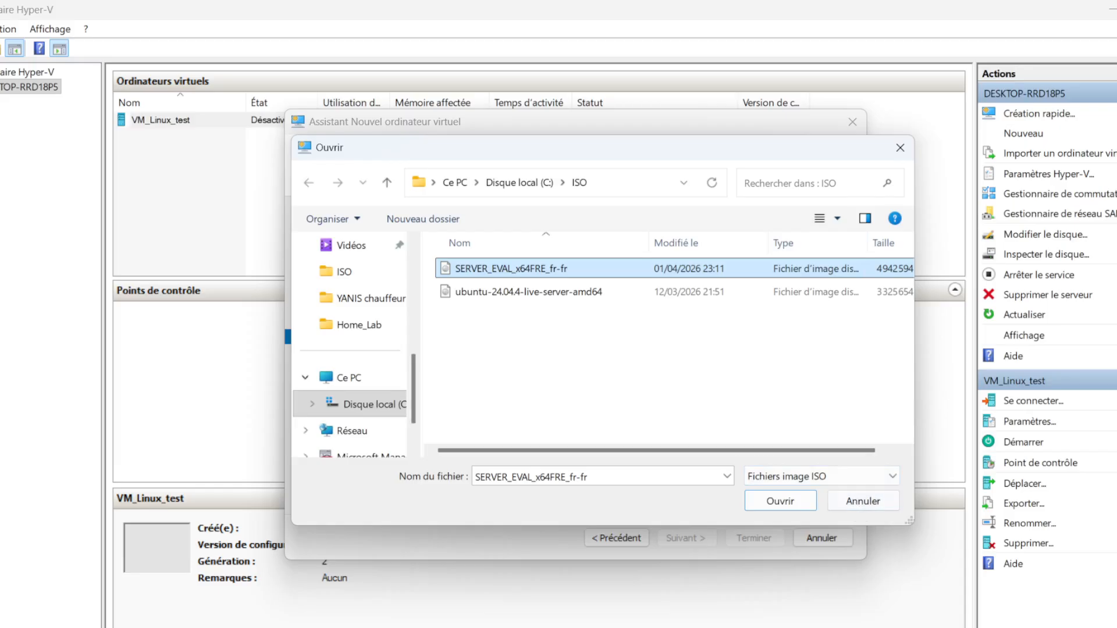
{"action": "left_click", "coordinate": [925, 626]}
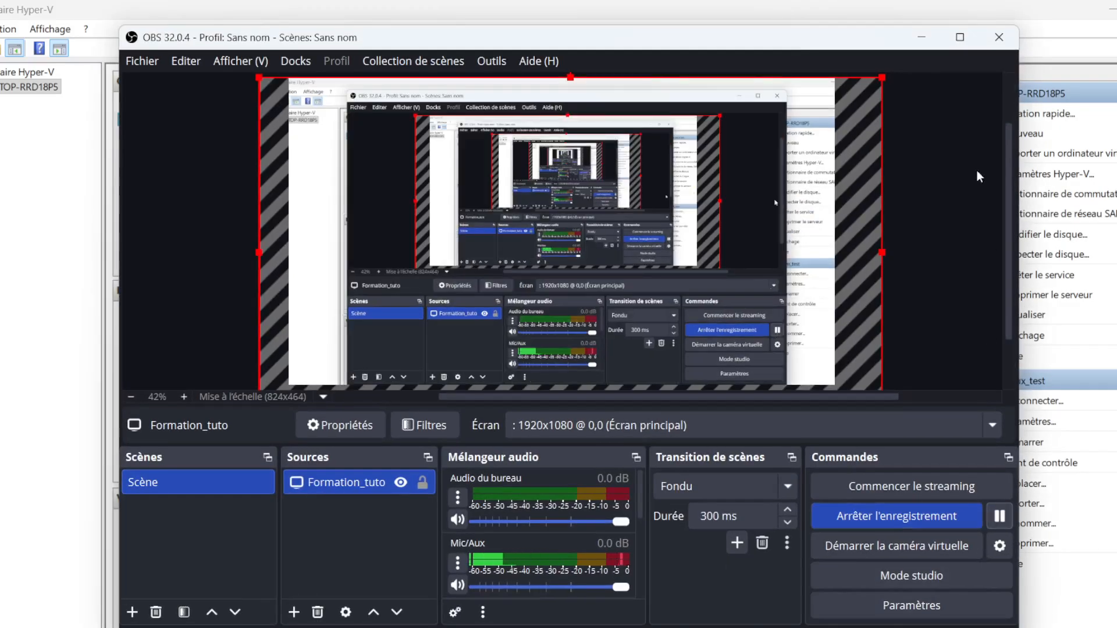
{"action": "left_click", "coordinate": [919, 40]}
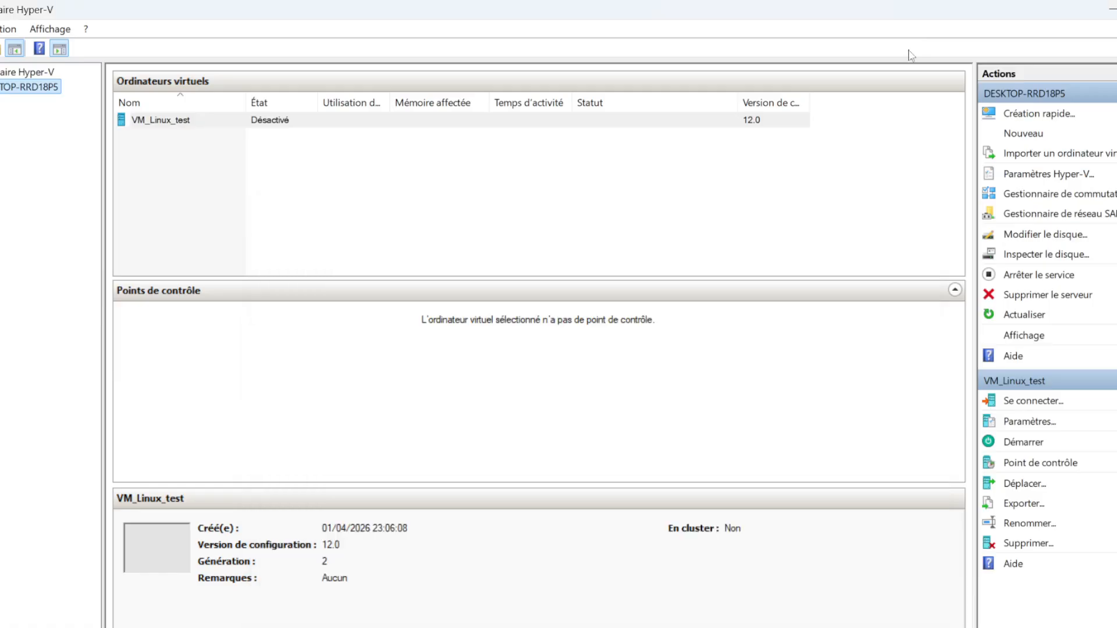
Open Google Chrome and search the web for "iso windows server 2022"
{"action": "key", "text": "super"}
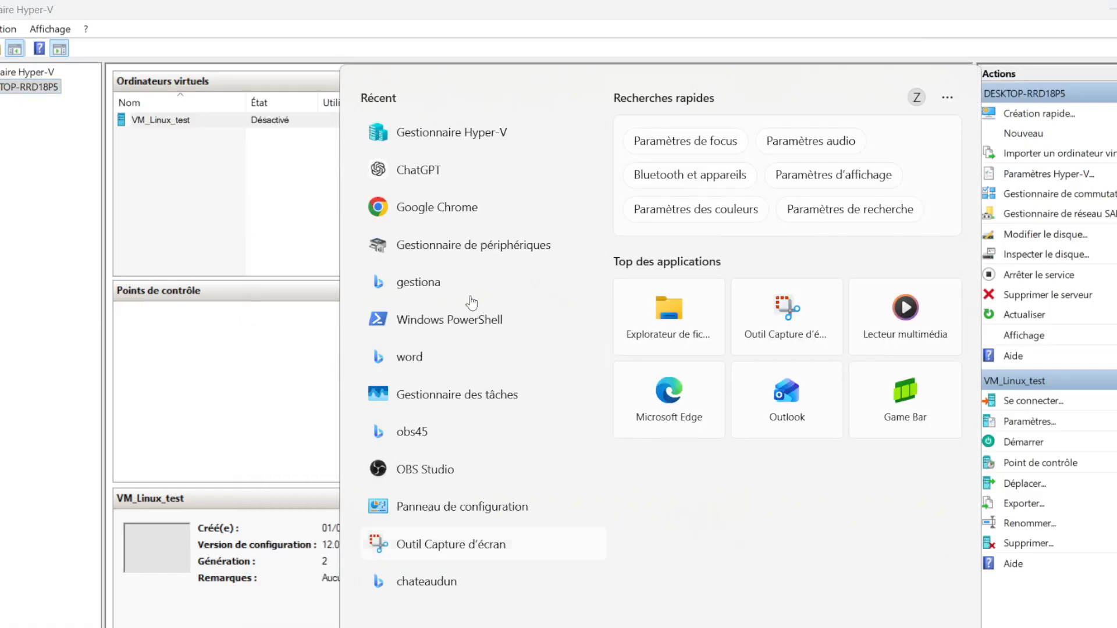
{"action": "left_click", "coordinate": [417, 207]}
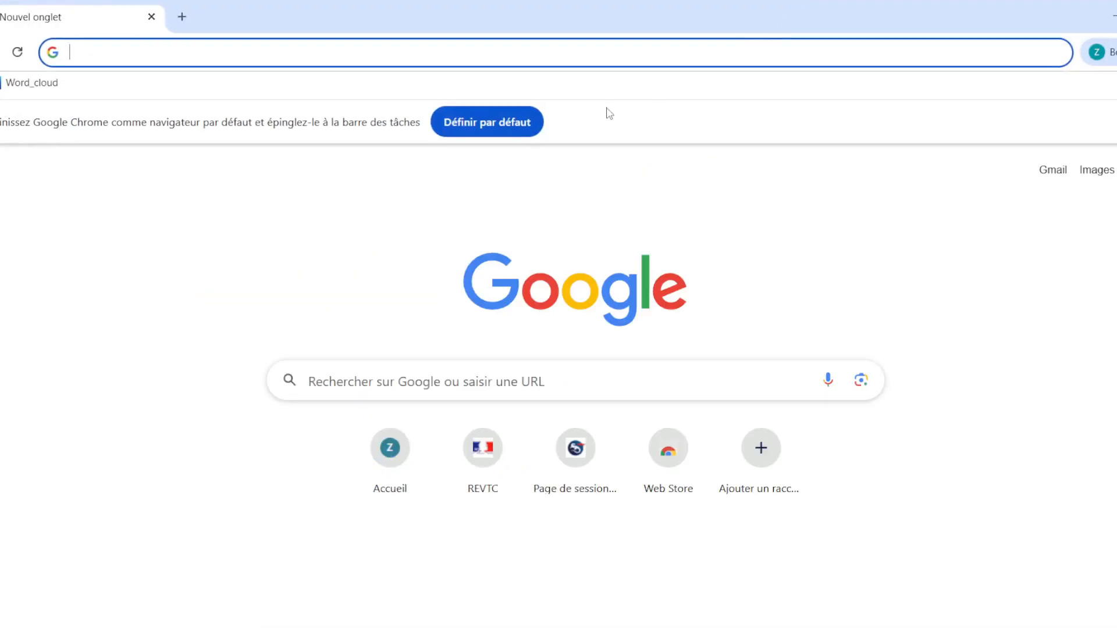
{"action": "left_click", "coordinate": [245, 52]}
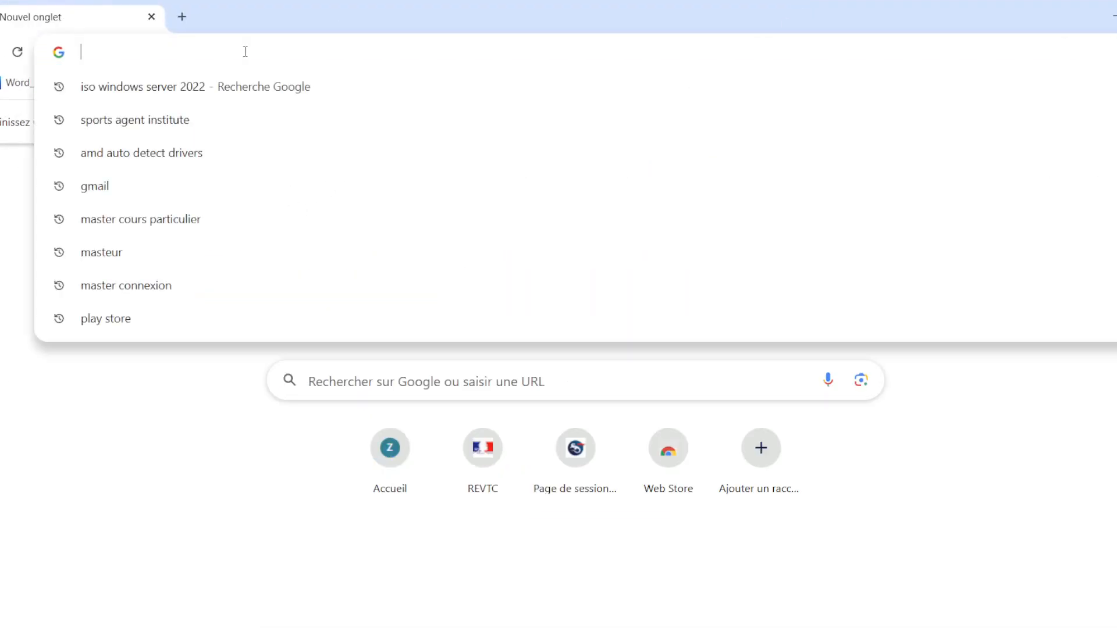
{"action": "type", "text": "iso "}
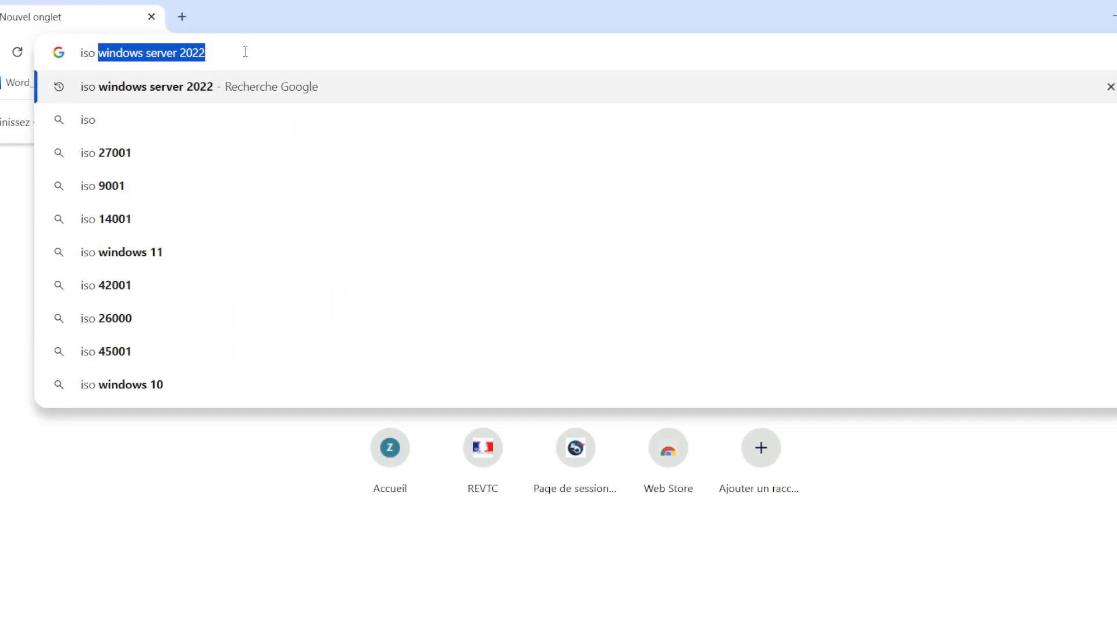
{"action": "type", "text": "win"}
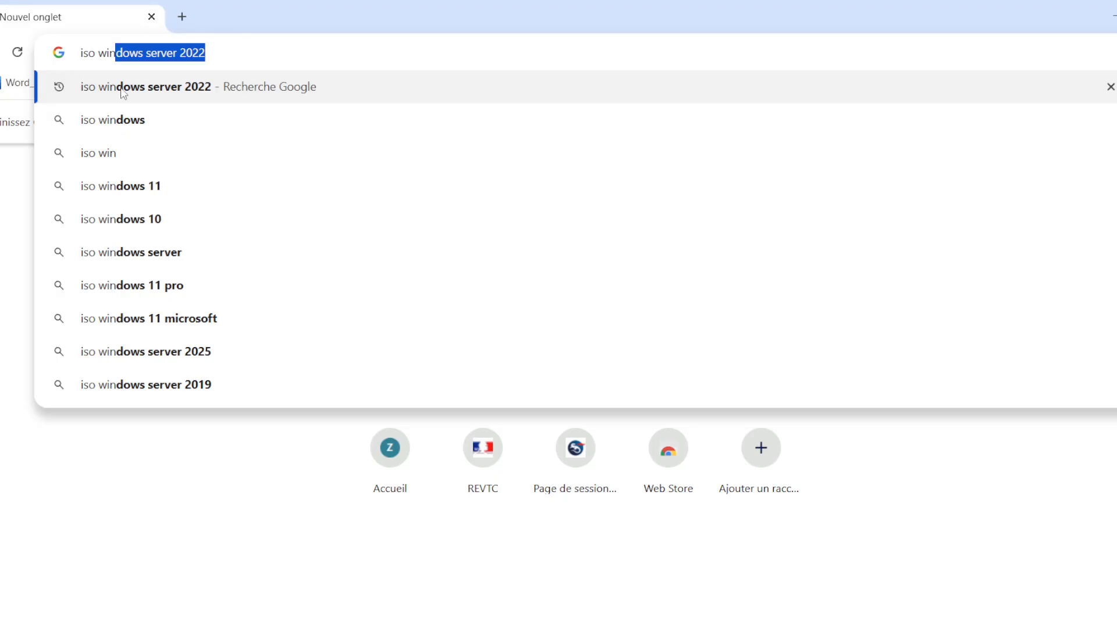
{"action": "left_click", "coordinate": [188, 99]}
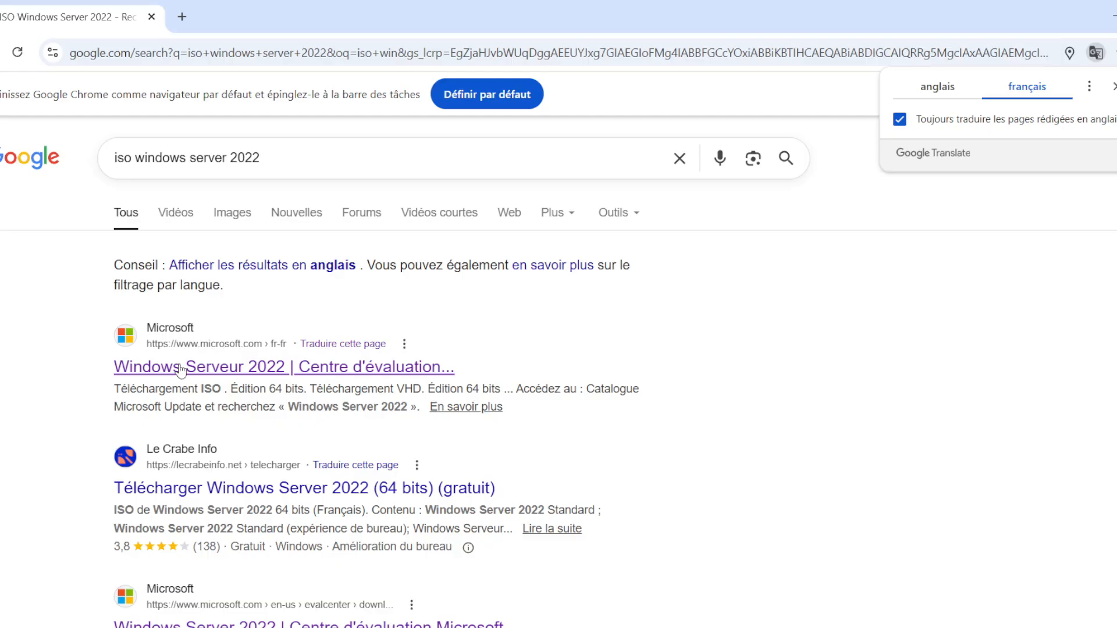
Open Microsoft's Windows Server 2022 evaluation download page from the search results and start downloading the French 64-bit ISO
{"action": "left_click", "coordinate": [181, 370]}
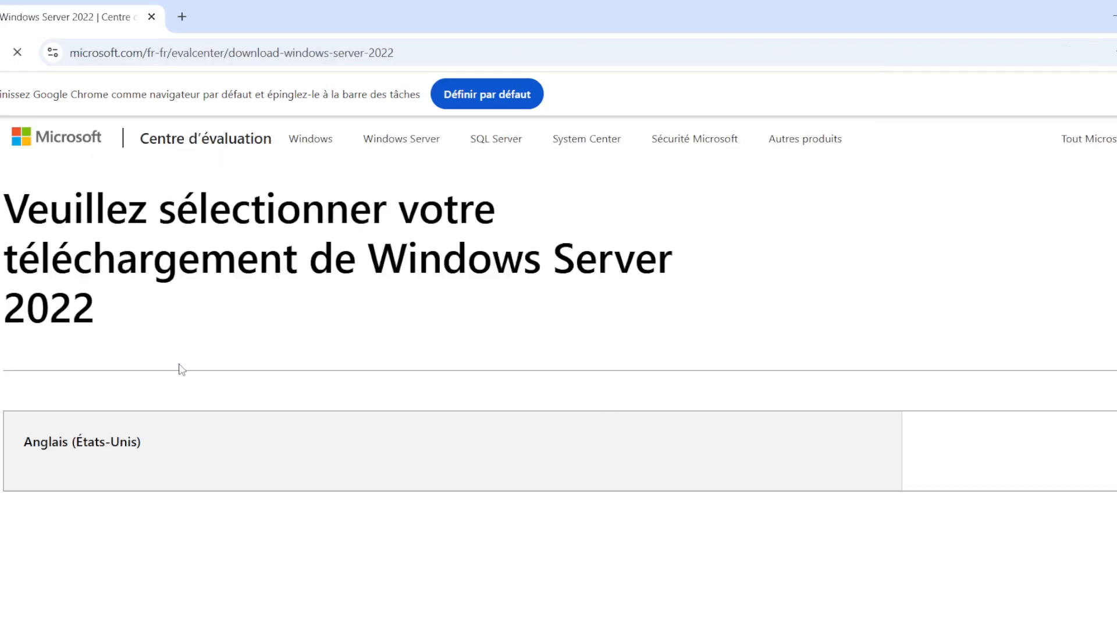
{"action": "scroll", "coordinate": [249, 352], "scroll_direction": "down", "scroll_amount": 10}
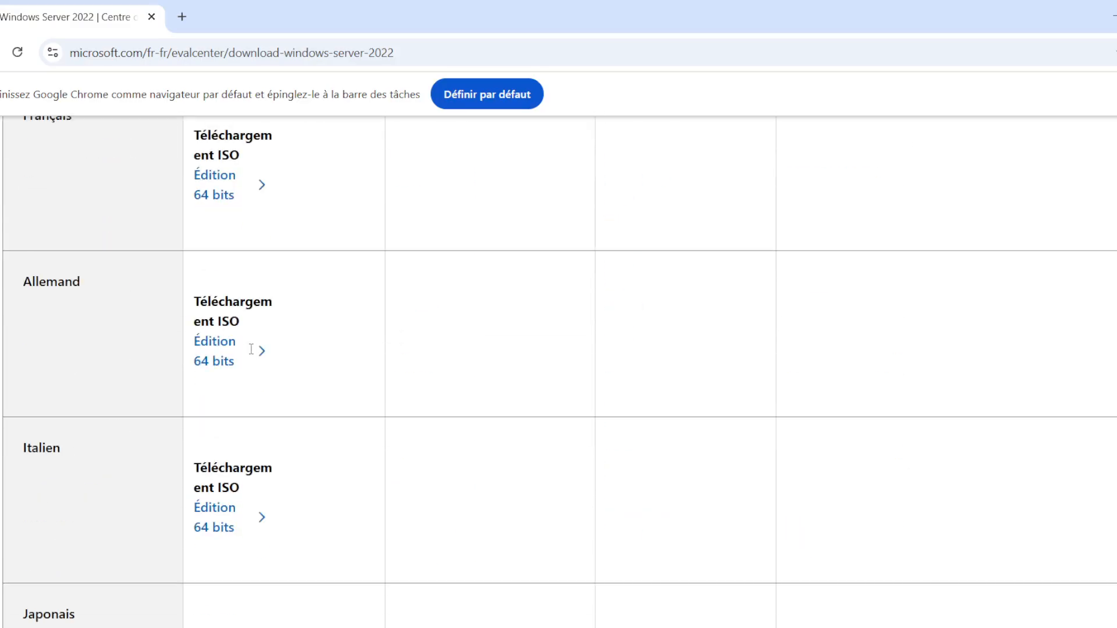
{"action": "scroll", "coordinate": [295, 380], "scroll_direction": "down", "scroll_amount": 4}
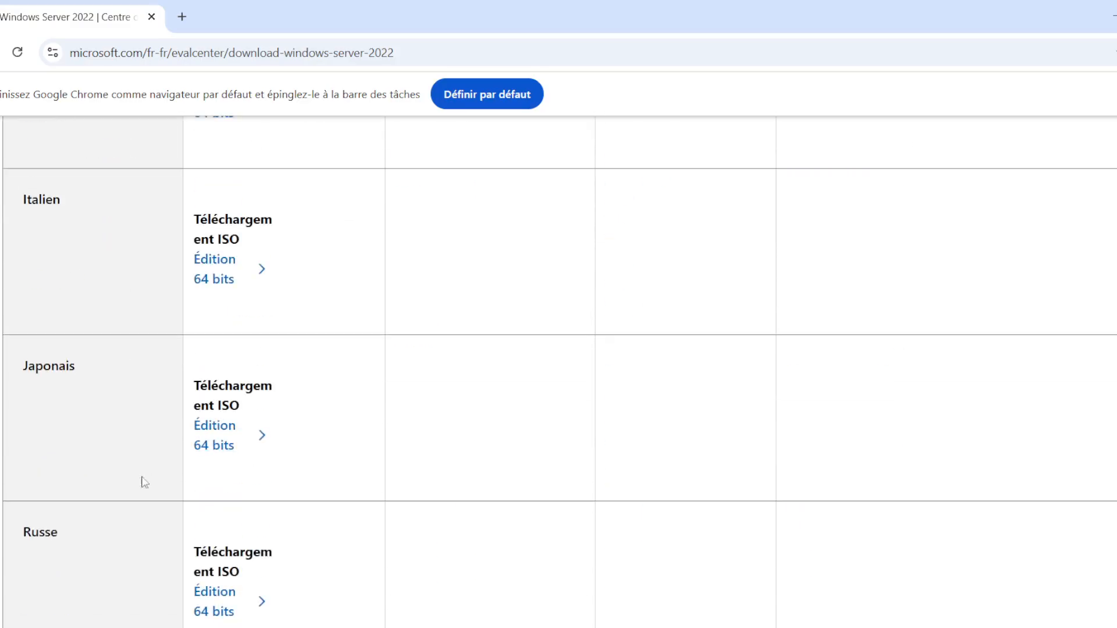
{"action": "scroll", "coordinate": [226, 496], "scroll_direction": "up", "scroll_amount": 7}
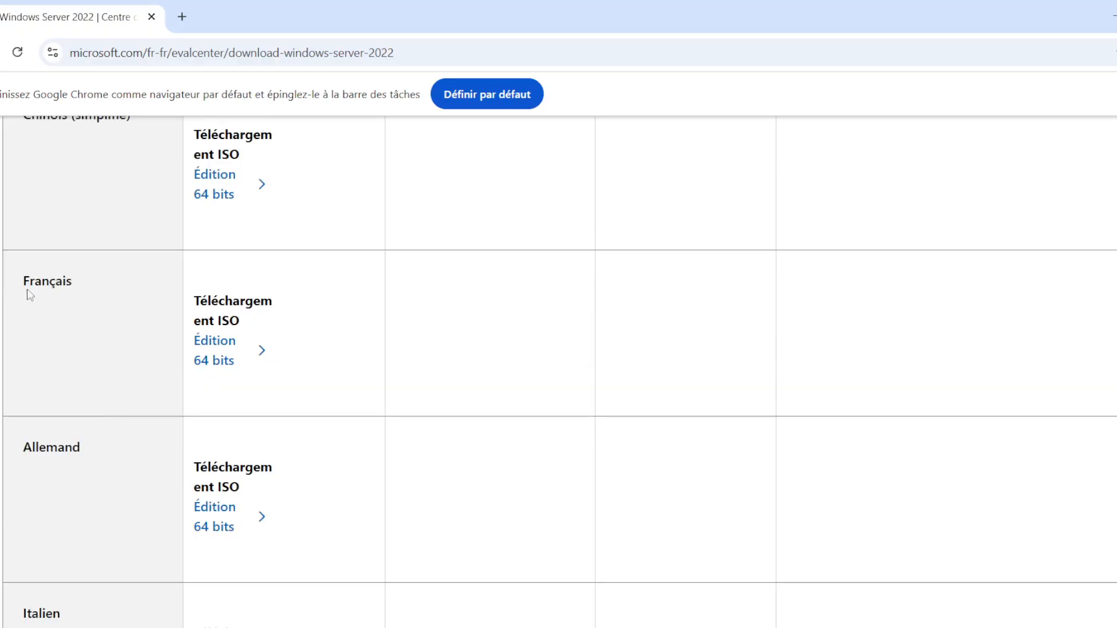
{"action": "left_click_drag", "start_coordinate": [70, 285], "coordinate": [27, 287]}
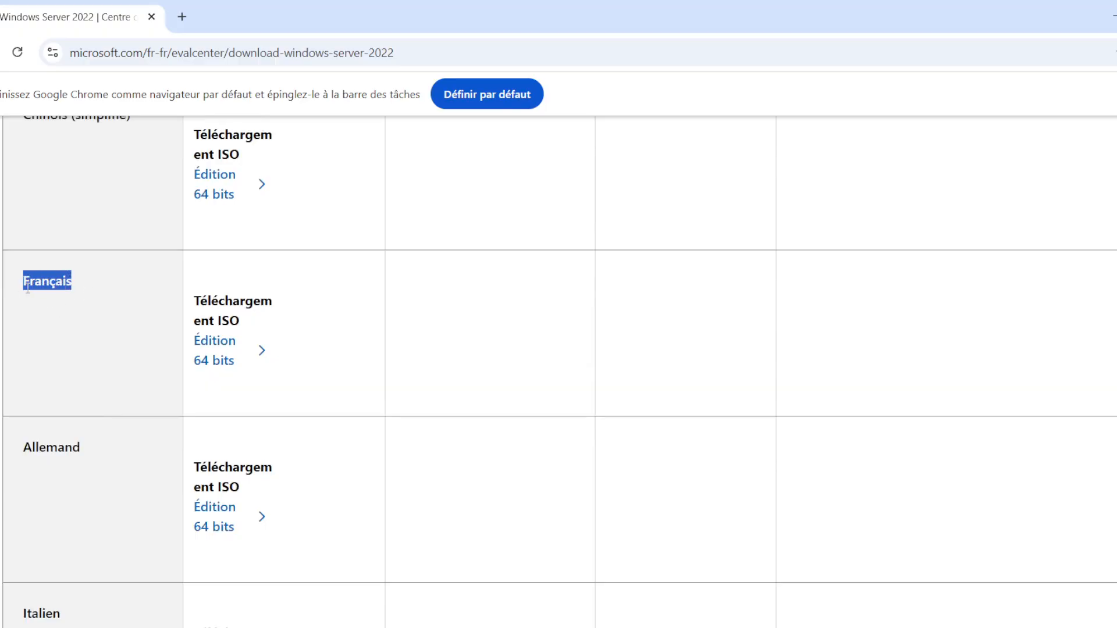
{"action": "left_click", "coordinate": [50, 300]}
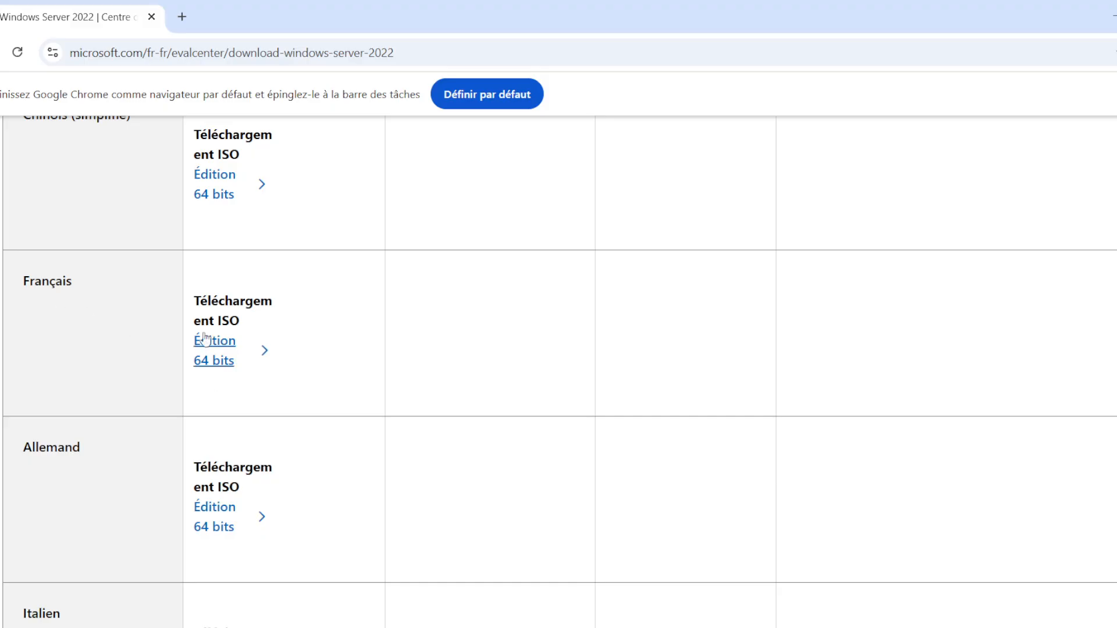
{"action": "left_click", "coordinate": [213, 359]}
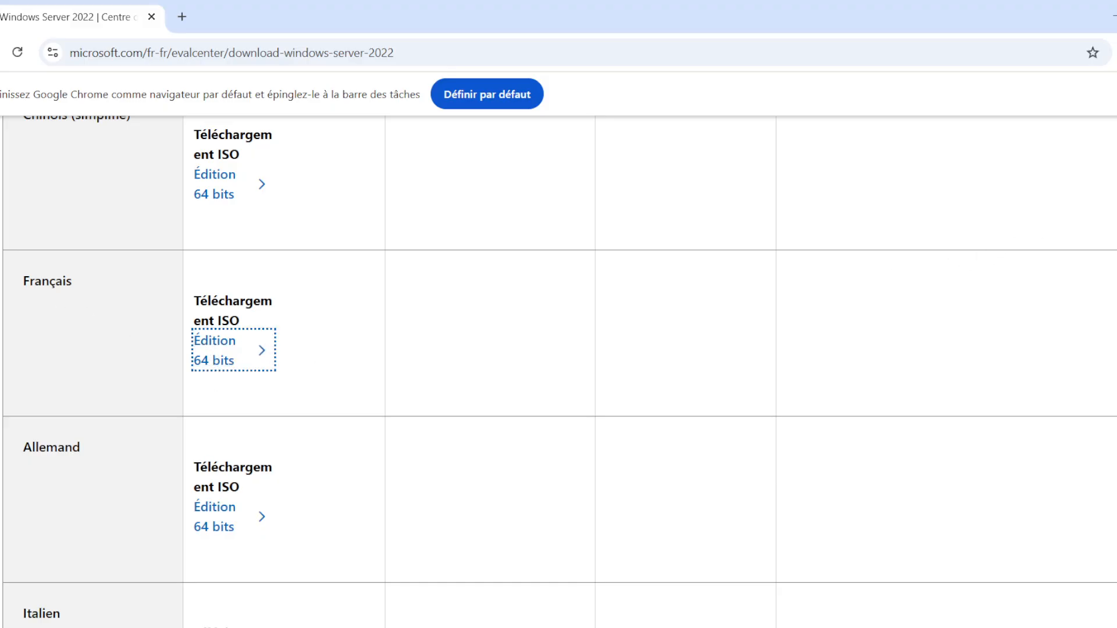
Cancel the running download of SERVER_EVAL_x64FRE_fr-fr.iso in Chrome
{"action": "left_click", "coordinate": [1116, 53]}
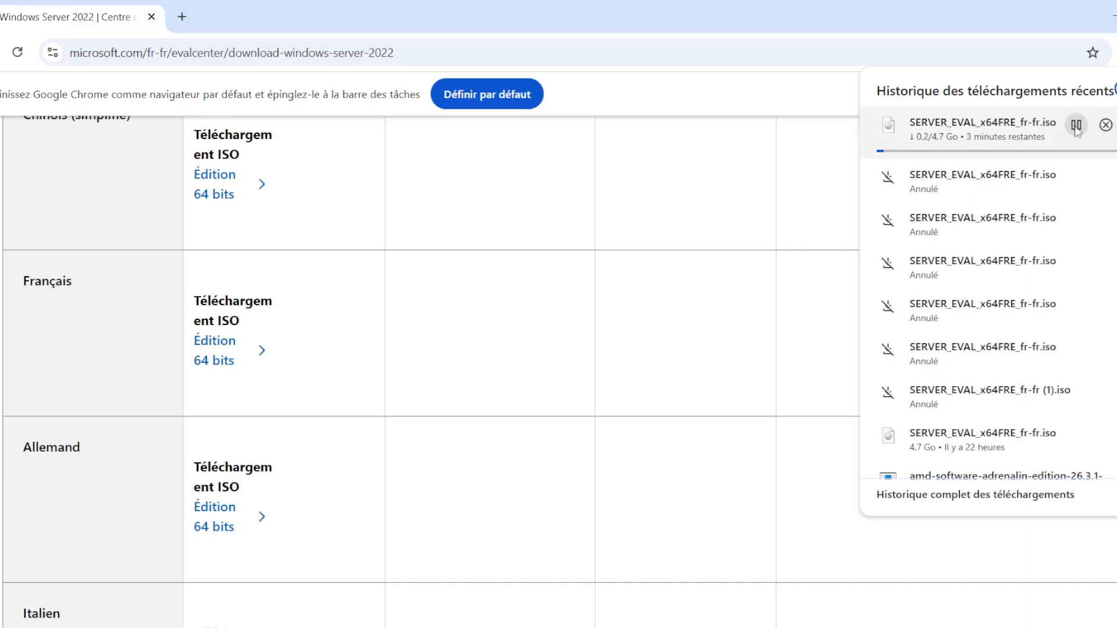
{"action": "left_click", "coordinate": [1105, 125]}
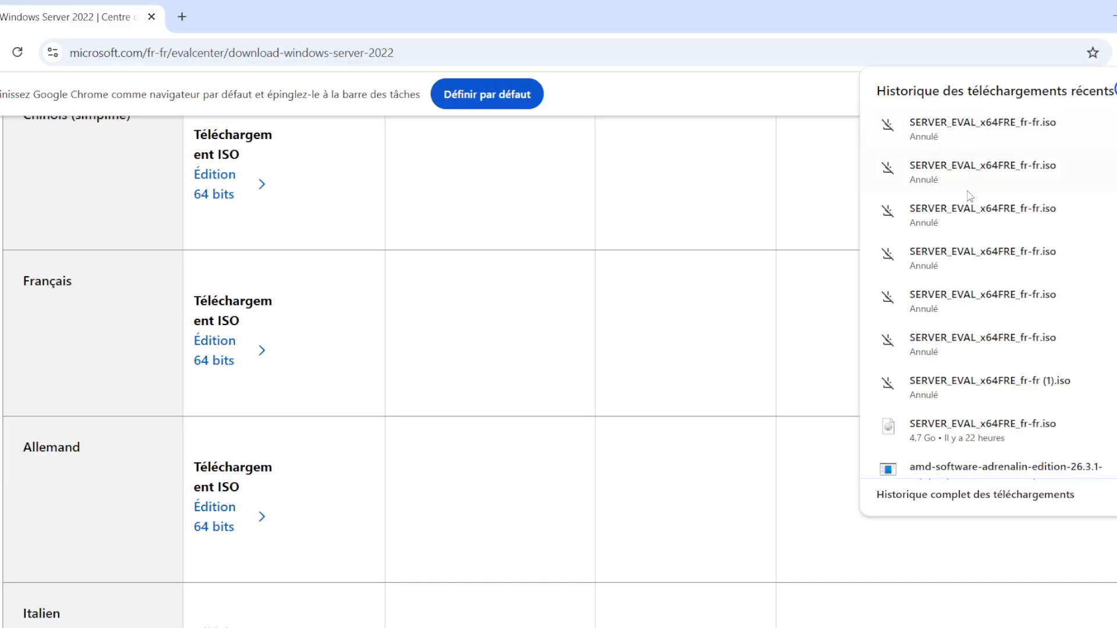
Examine the ISO languages offered on the Windows Server 2022 download page and the prerequisites listed below them
{"action": "scroll", "coordinate": [102, 385], "scroll_direction": "up", "scroll_amount": 5}
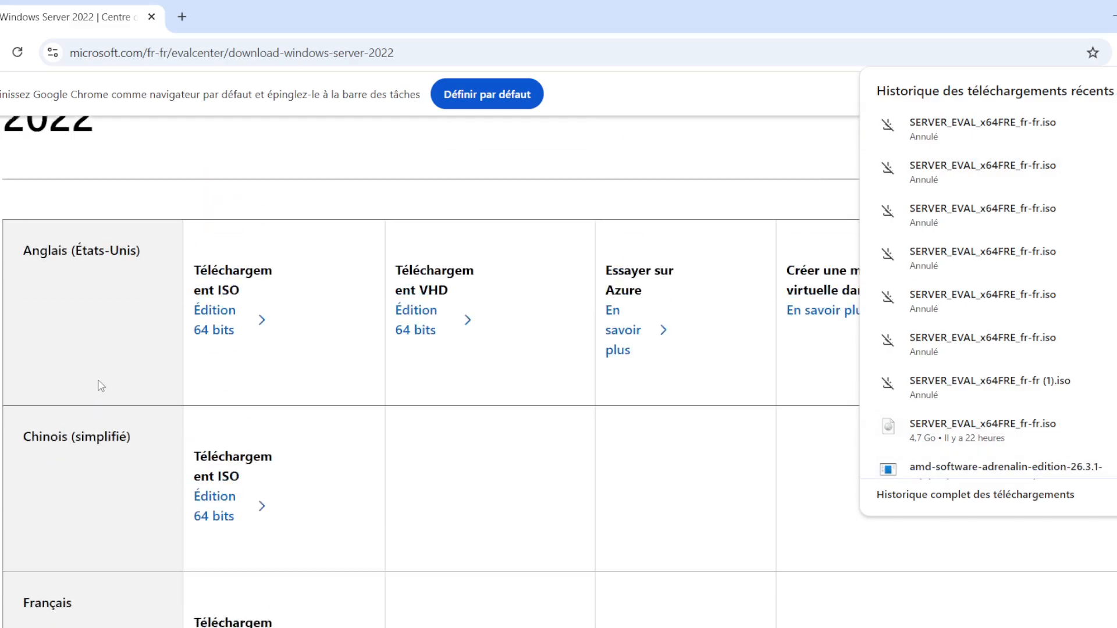
{"action": "scroll", "coordinate": [92, 336], "scroll_direction": "down", "scroll_amount": 5}
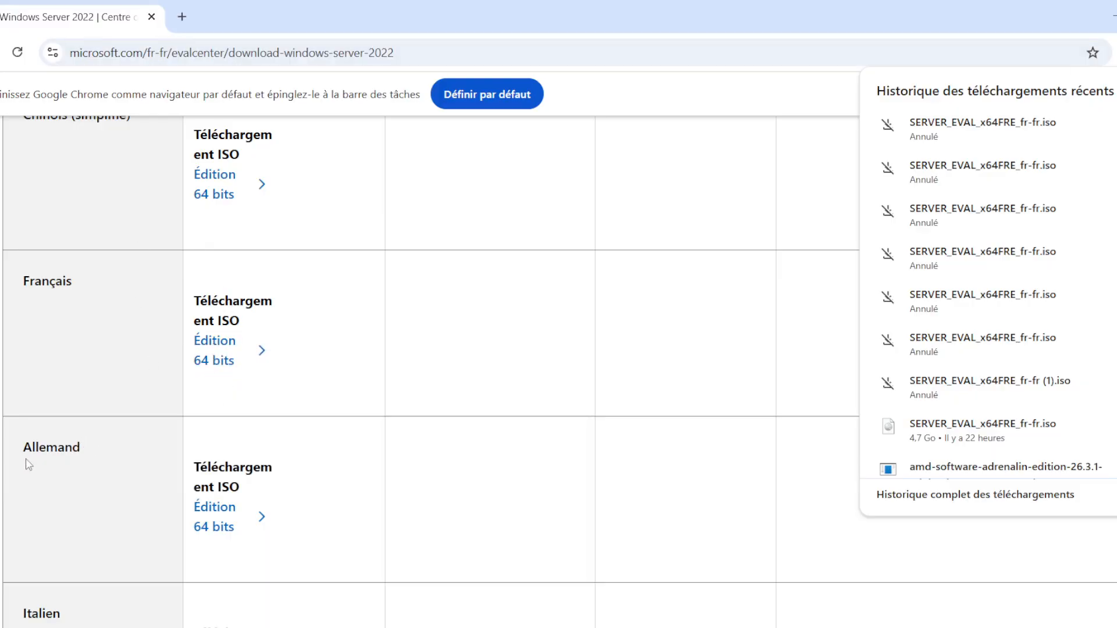
{"action": "left_click", "coordinate": [94, 457]}
{"action": "left_click_drag", "start_coordinate": [94, 458], "coordinate": [7, 455]}
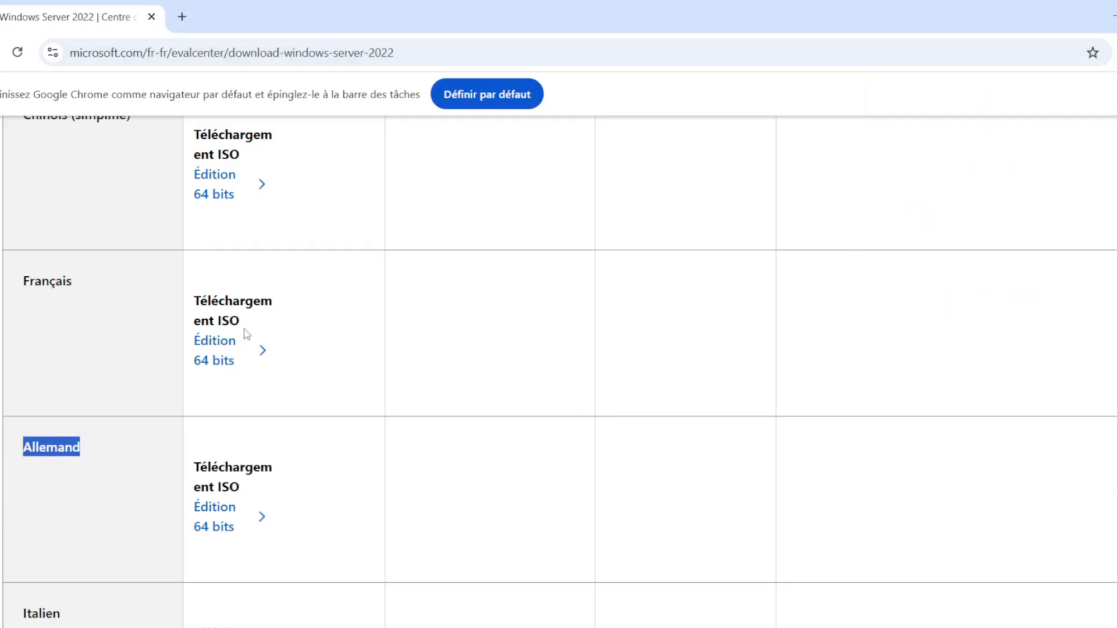
{"action": "scroll", "coordinate": [282, 406], "scroll_direction": "up", "scroll_amount": 8}
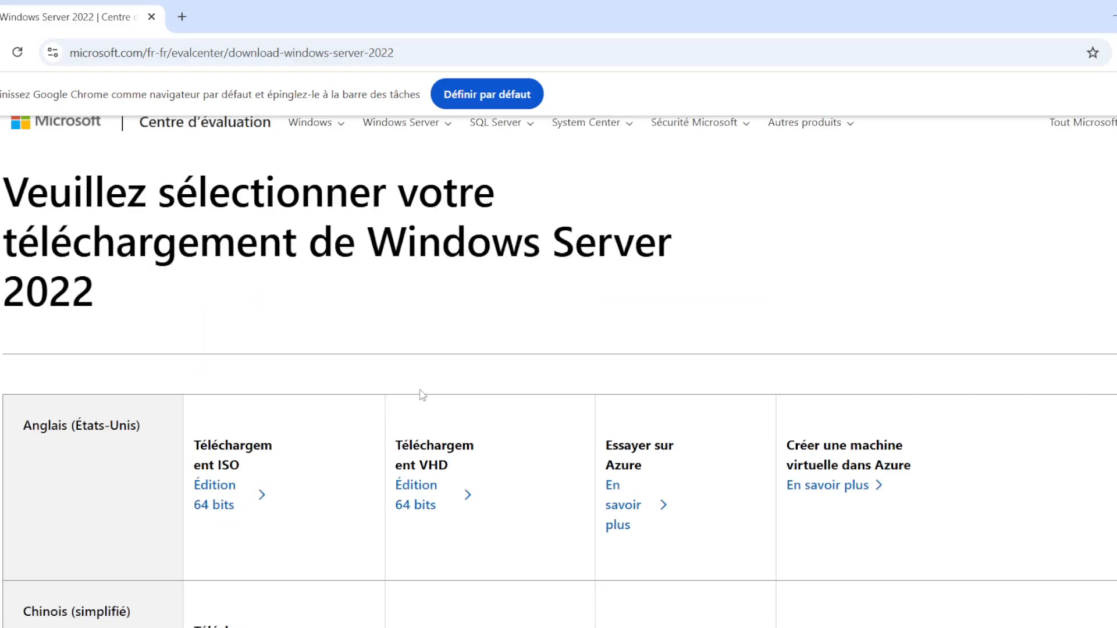
{"action": "scroll", "coordinate": [422, 393], "scroll_direction": "down", "scroll_amount": 5}
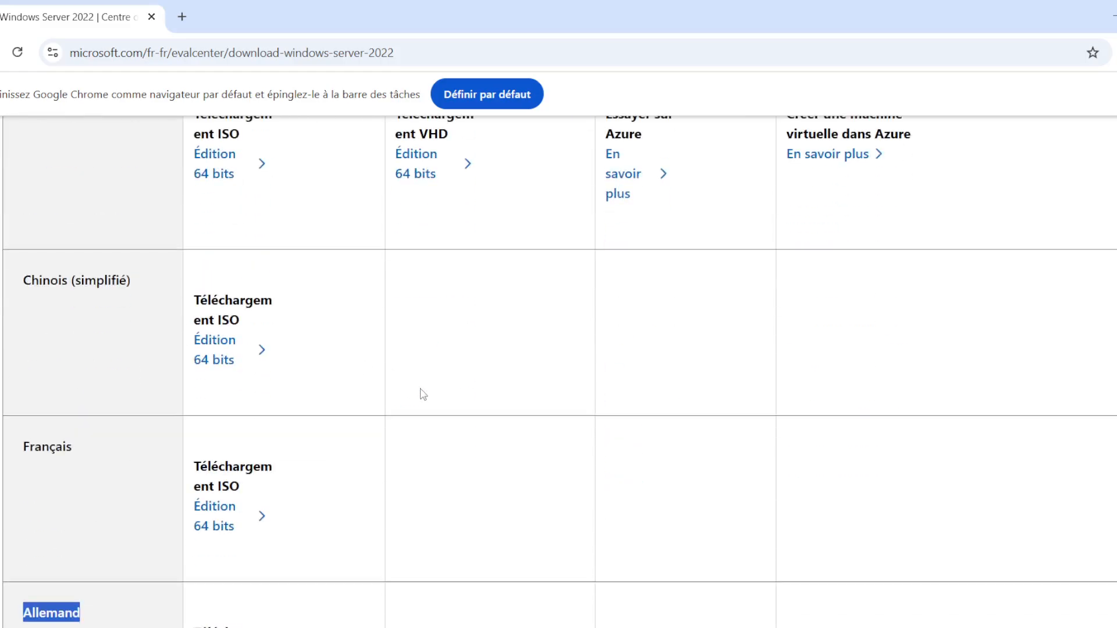
{"action": "scroll", "coordinate": [423, 394], "scroll_direction": "down", "scroll_amount": 16}
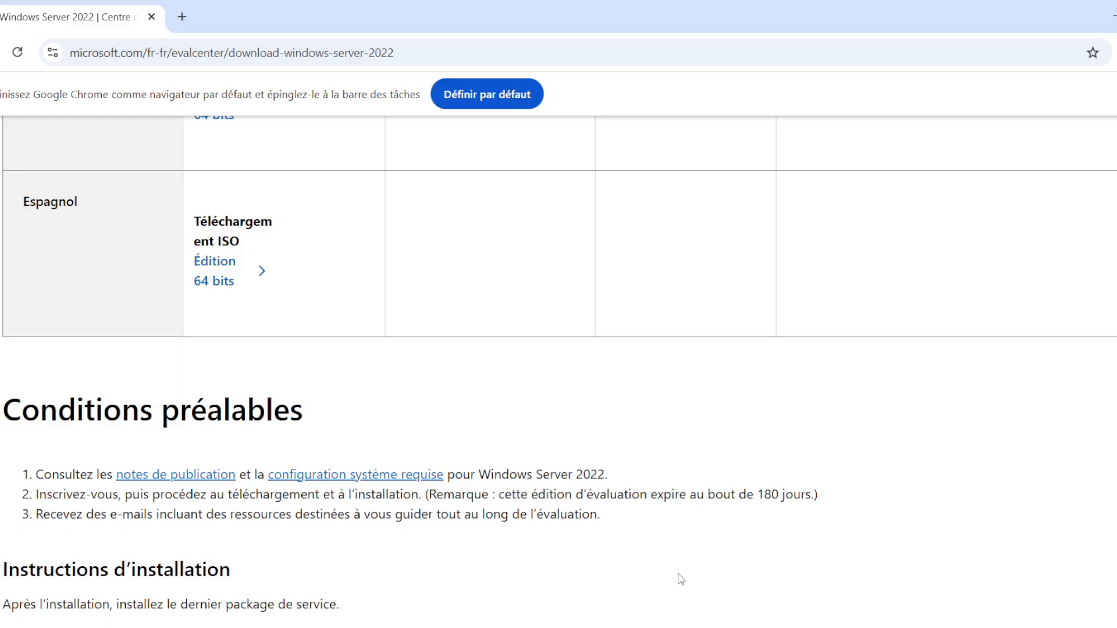
{"action": "scroll", "coordinate": [609, 569], "scroll_direction": "down", "scroll_amount": 6}
{"action": "scroll", "coordinate": [576, 515], "scroll_direction": "up", "scroll_amount": 3}
{"action": "scroll", "coordinate": [648, 493], "scroll_direction": "up", "scroll_amount": 4}
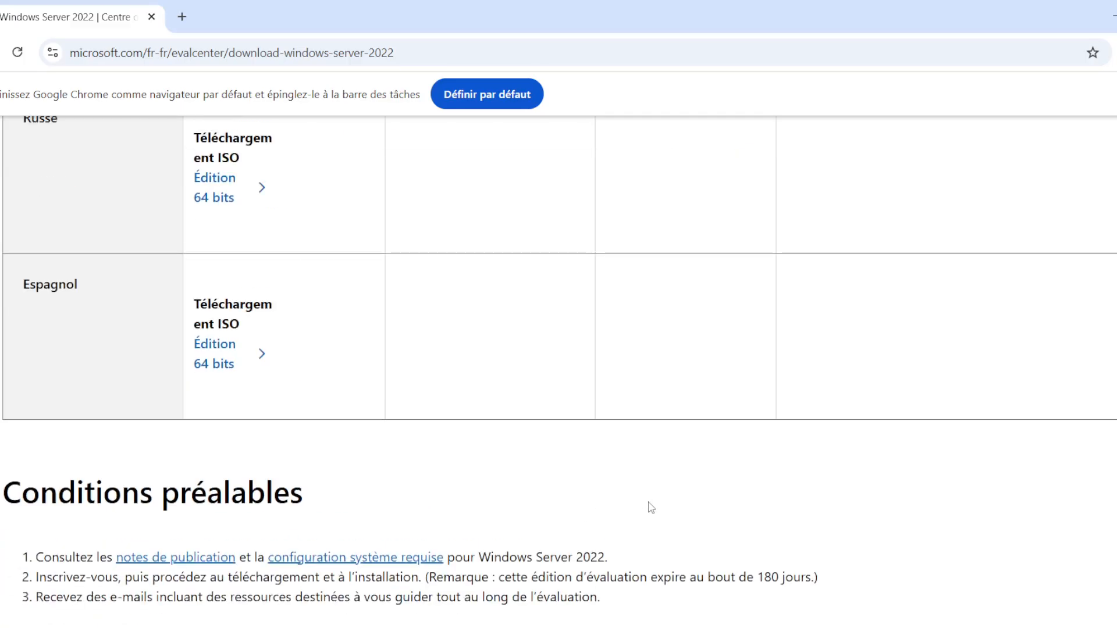
{"action": "scroll", "coordinate": [647, 508], "scroll_direction": "up", "scroll_amount": 9}
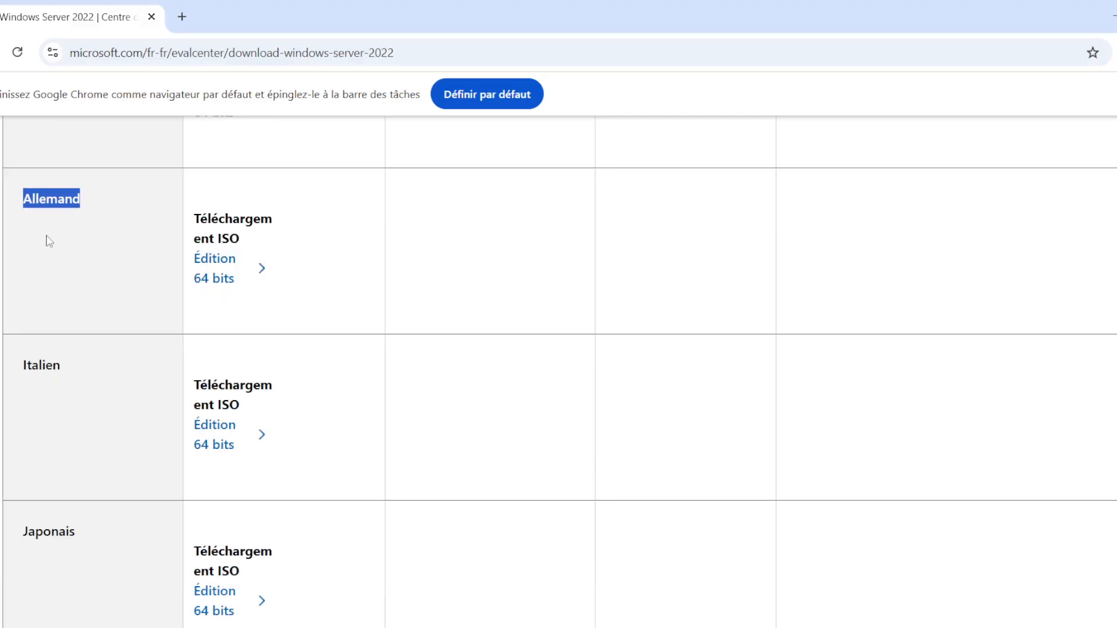
{"action": "scroll", "coordinate": [97, 431], "scroll_direction": "down", "scroll_amount": 2}
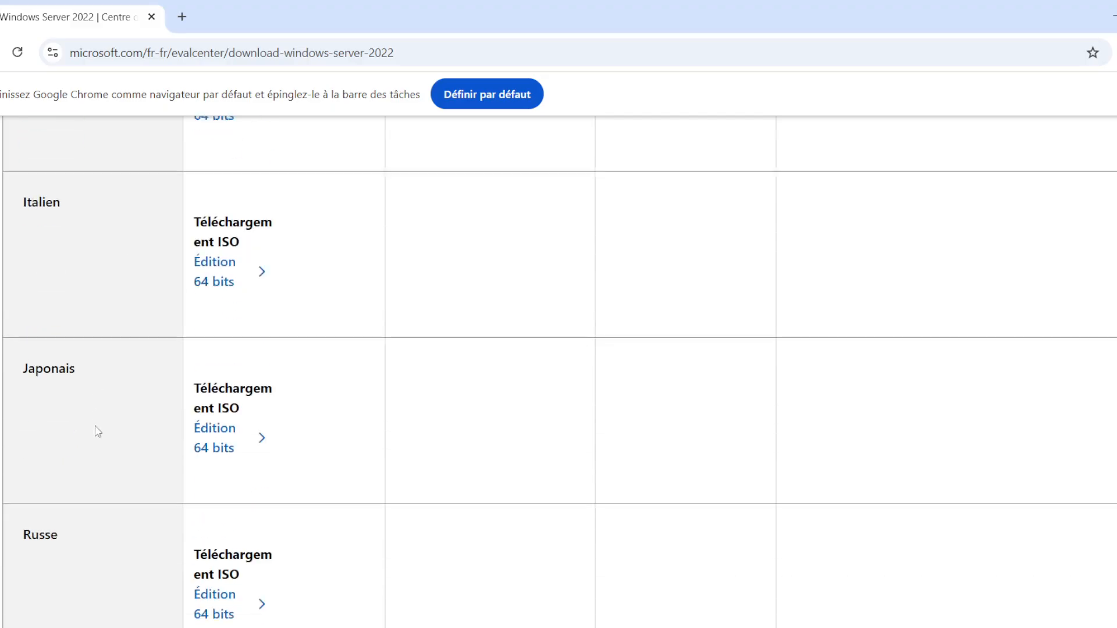
{"action": "scroll", "coordinate": [107, 334], "scroll_direction": "up", "scroll_amount": 4}
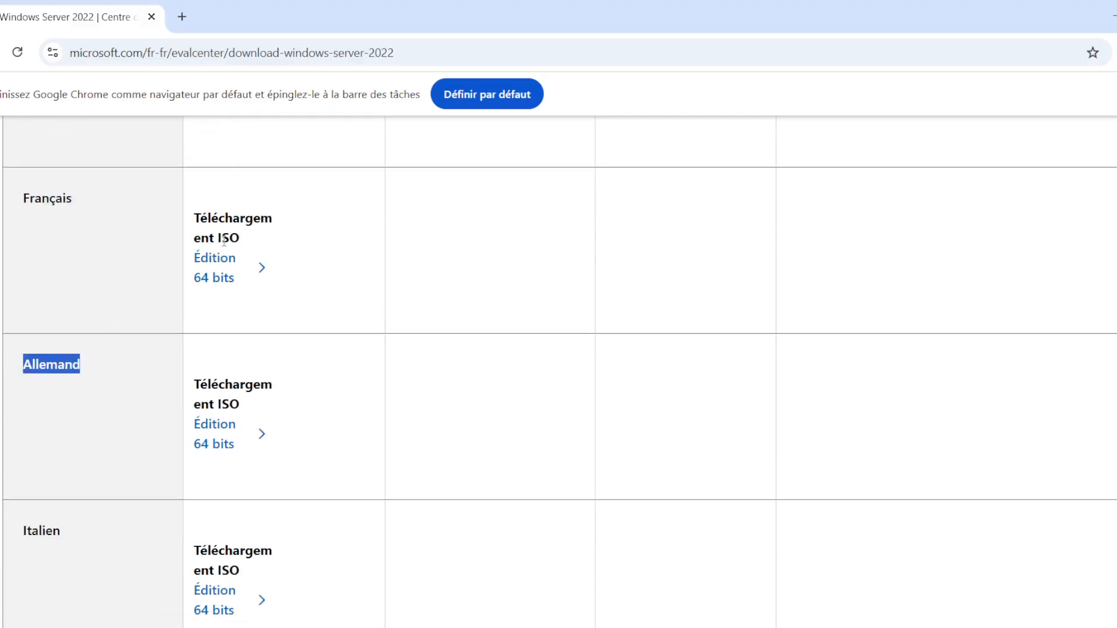
Switch from Chrome back to the new virtual machine wizard in Hyper-V Manager and cancel the open image file selection
{"action": "left_click", "coordinate": [1109, 16]}
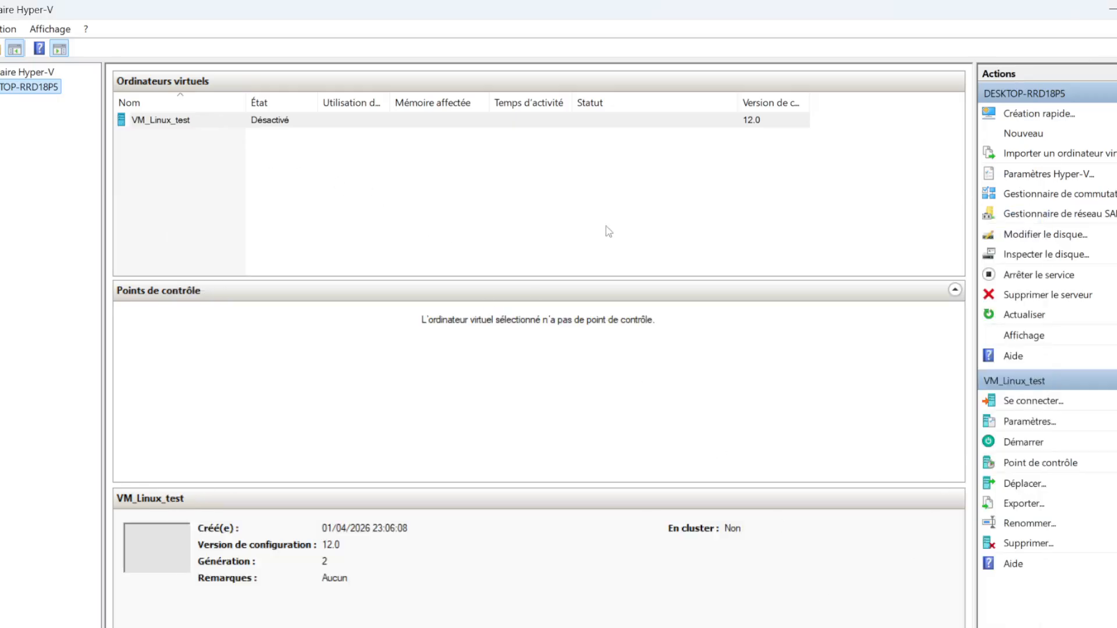
{"action": "mouse_move", "coordinate": [846, 627]}
{"action": "left_click", "coordinate": [919, 622]}
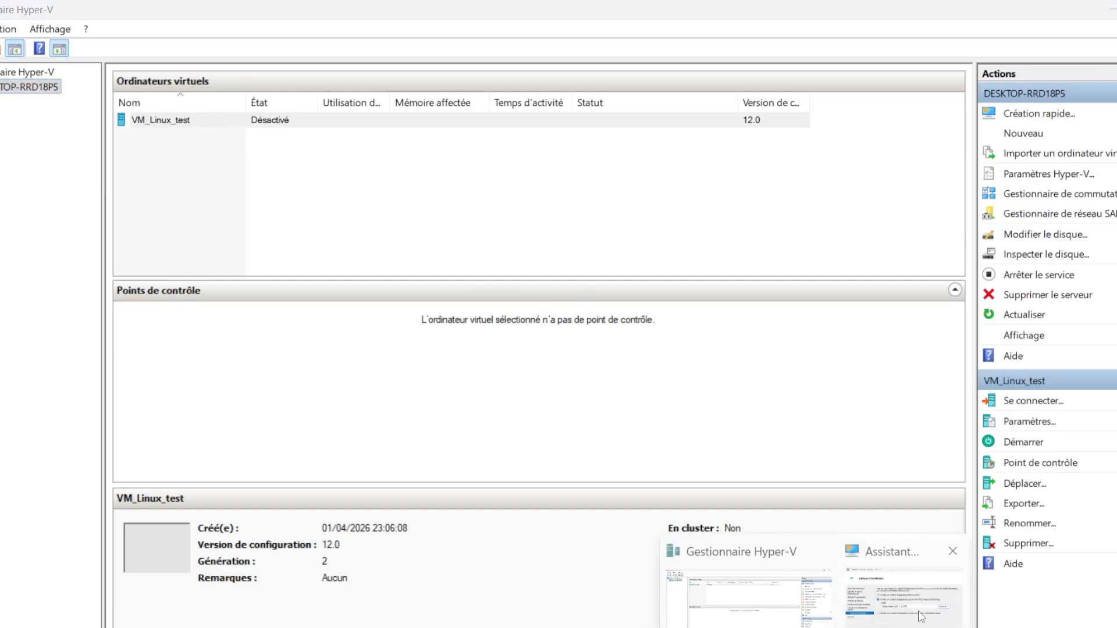
{"action": "left_click", "coordinate": [890, 626]}
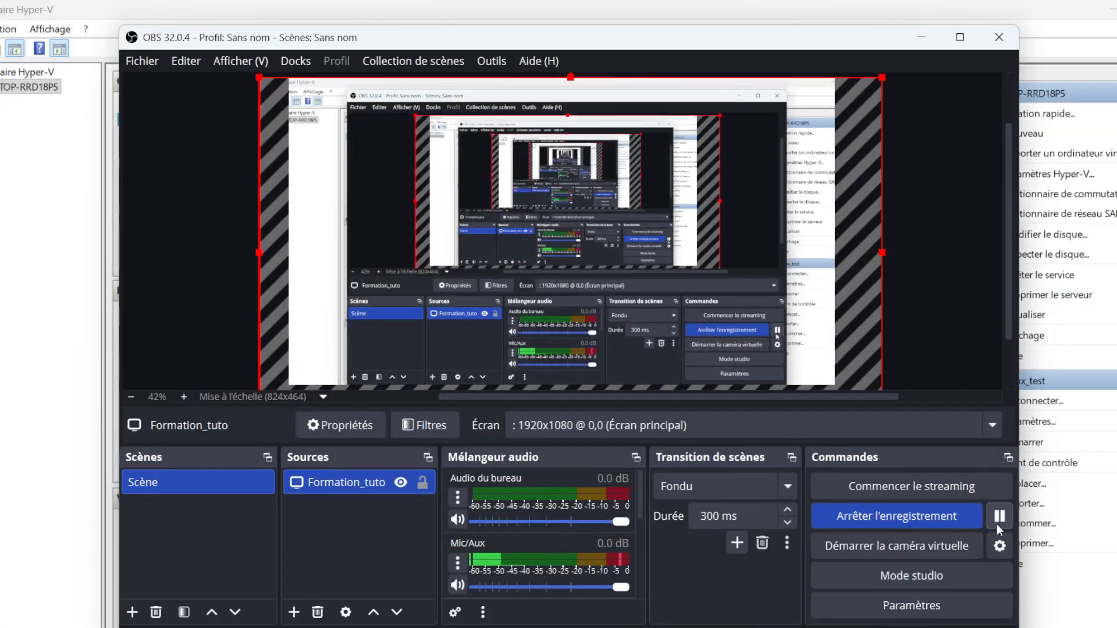
{"action": "left_click", "coordinate": [921, 38]}
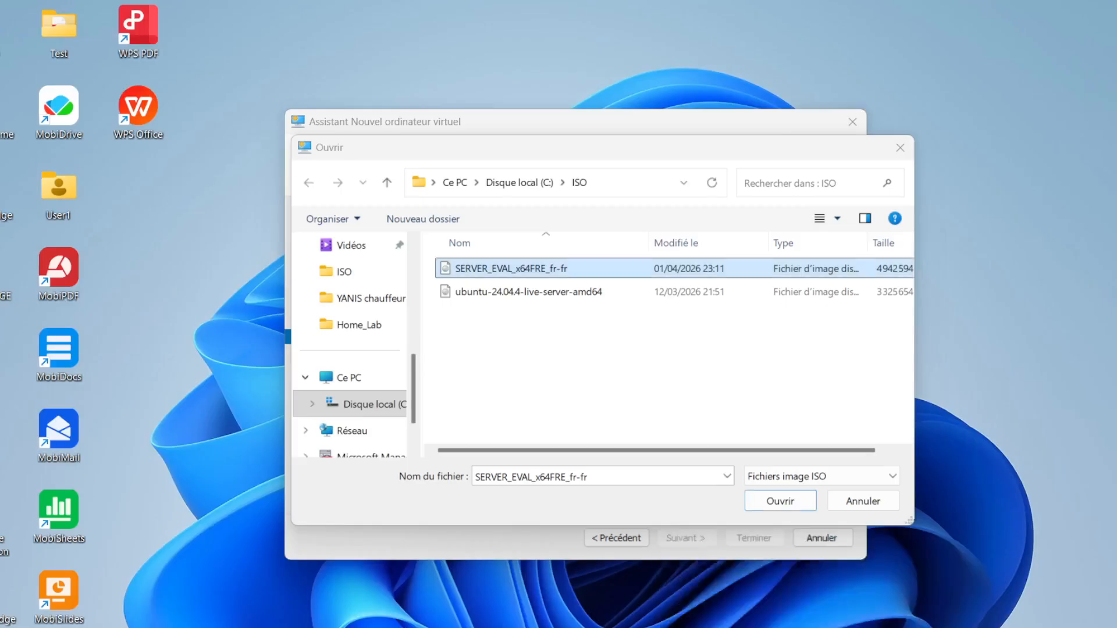
{"action": "left_click", "coordinate": [905, 585]}
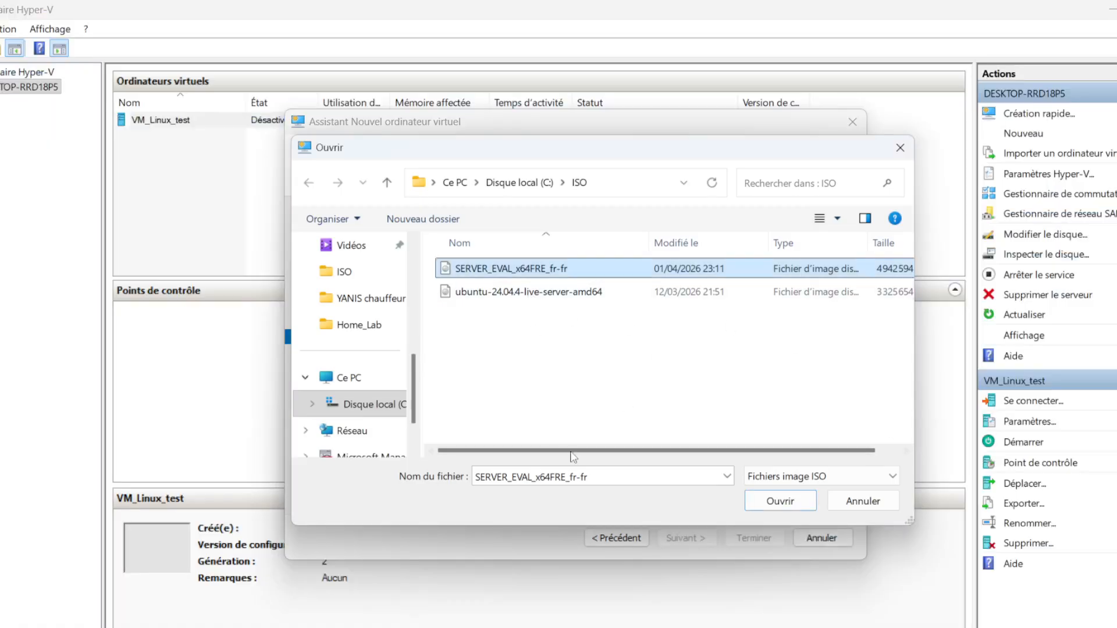
{"action": "left_click", "coordinate": [856, 499]}
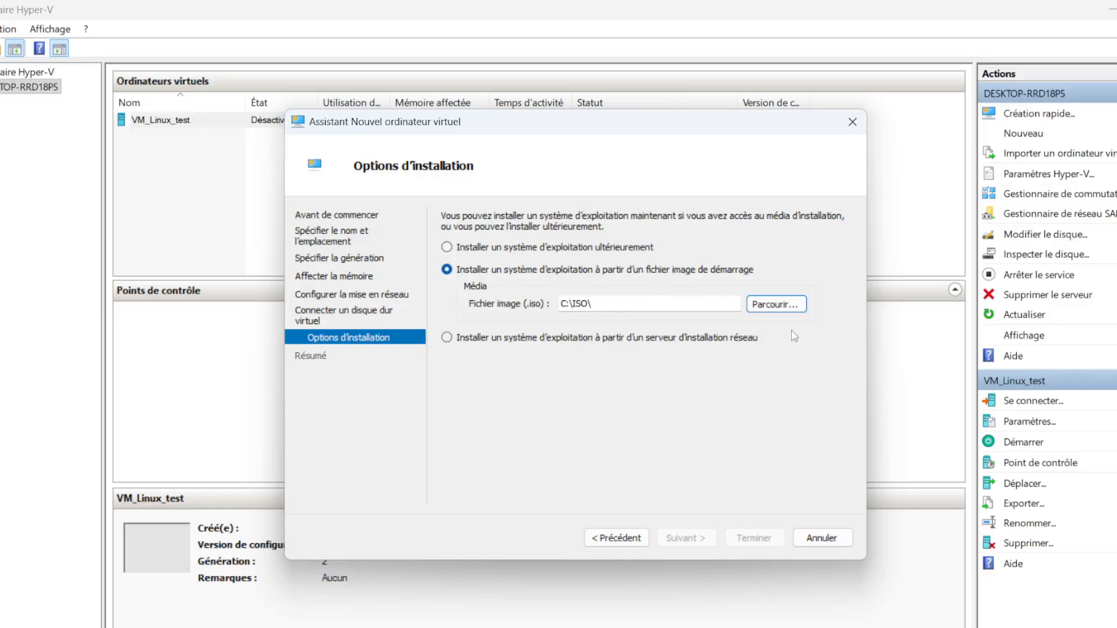
Set C:\ISO\SERVER_EVAL_x64FRE_fr-fr.iso as the boot image and finish the wizard to create the SRV_AD virtual machine
{"action": "left_click", "coordinate": [787, 310]}
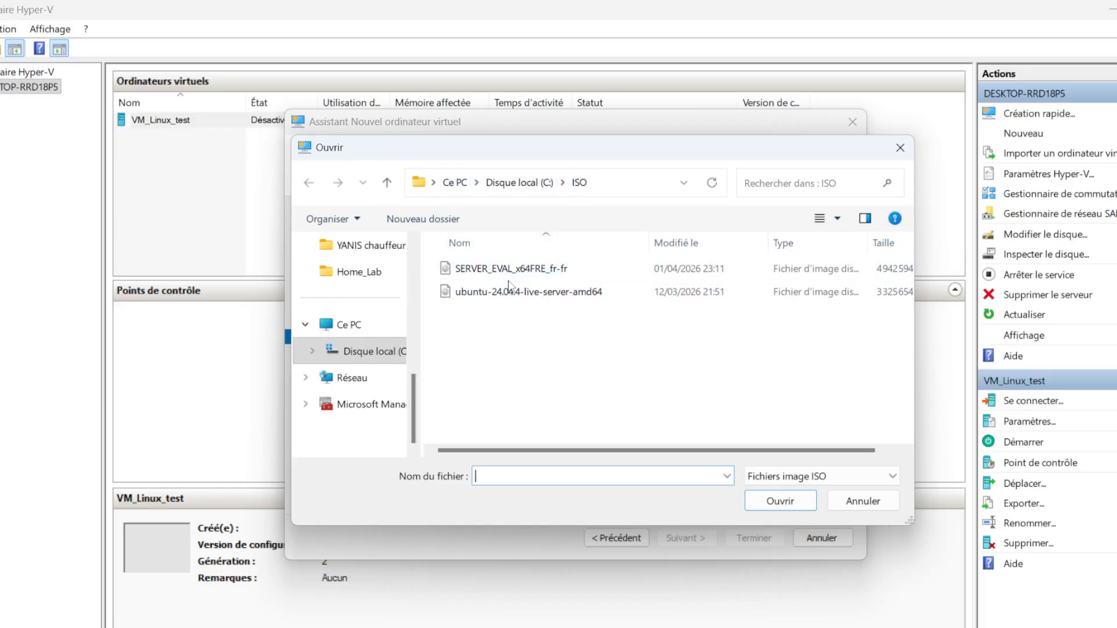
{"action": "left_click", "coordinate": [483, 272]}
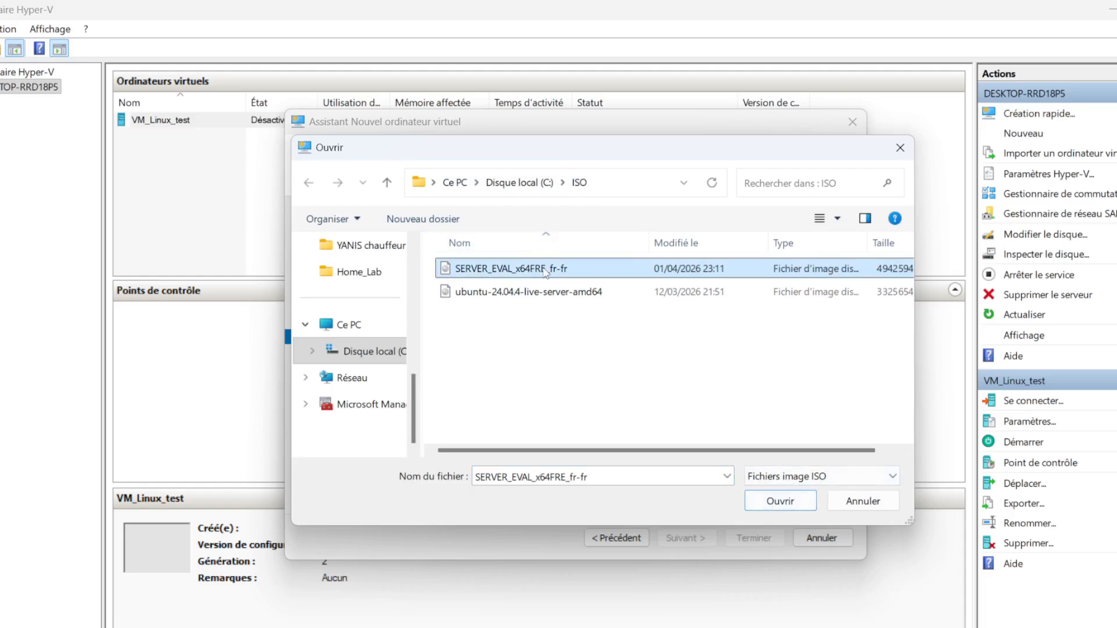
{"action": "left_click", "coordinate": [784, 508]}
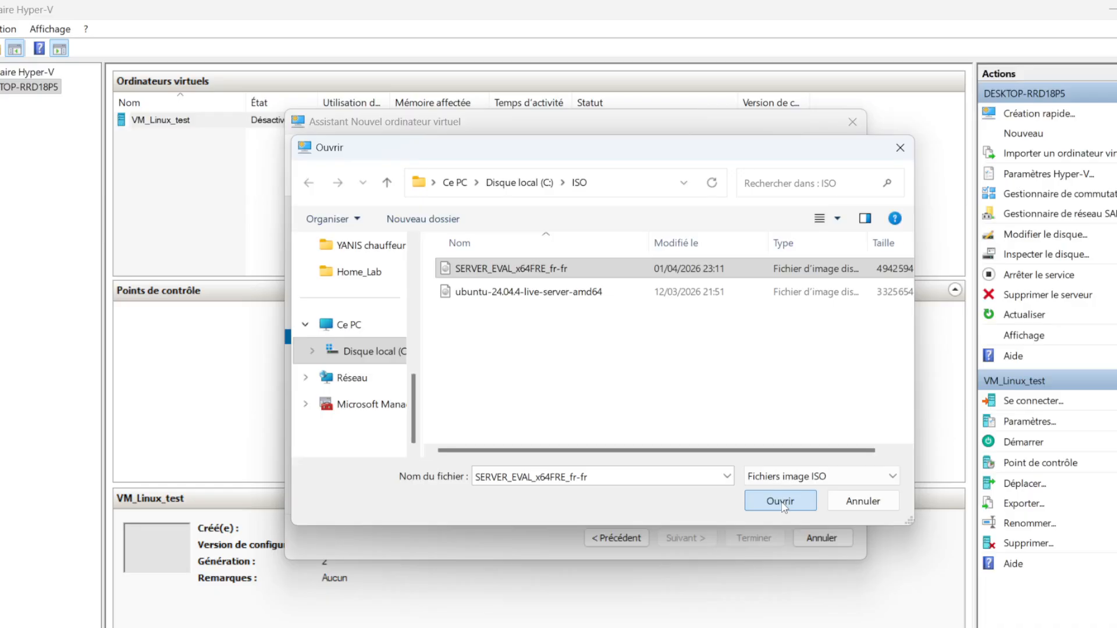
{"action": "left_click", "coordinate": [783, 508]}
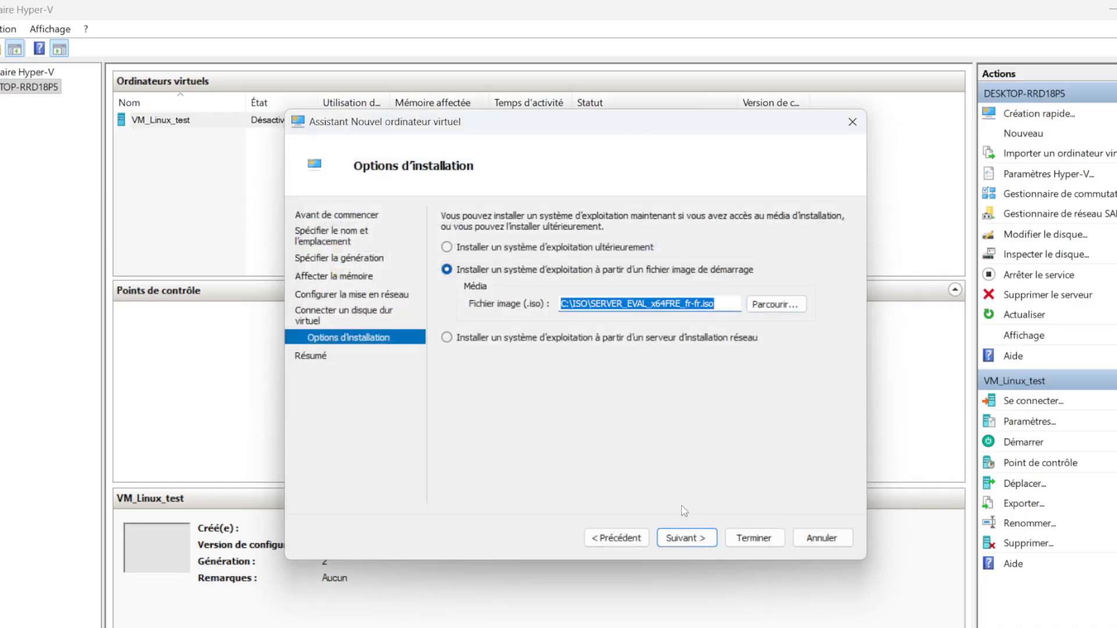
{"action": "left_click", "coordinate": [687, 538]}
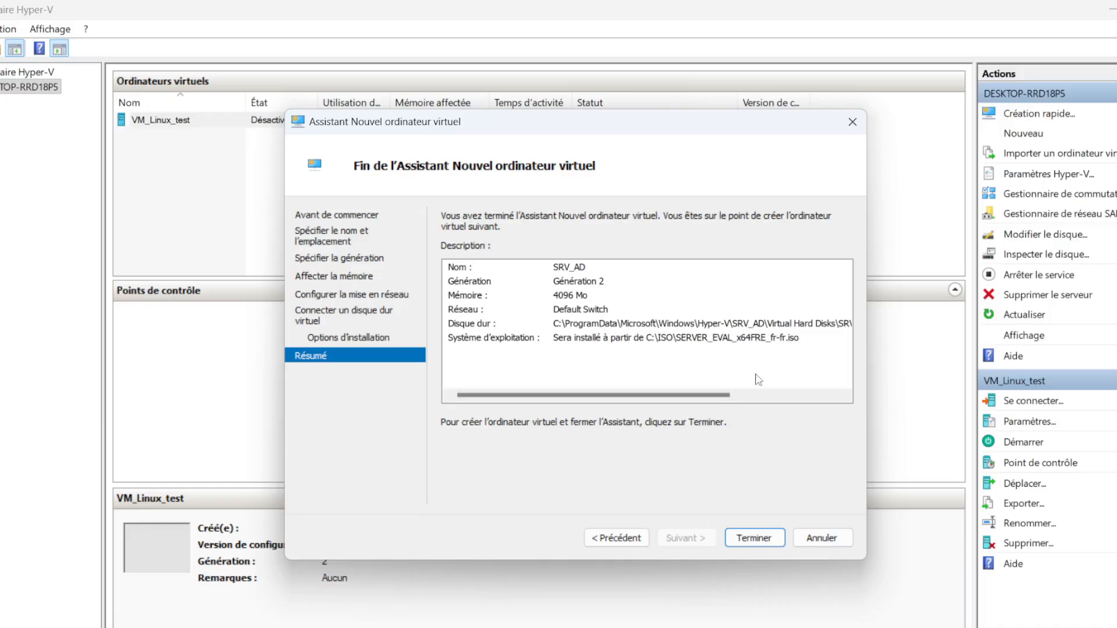
{"action": "left_click", "coordinate": [748, 536]}
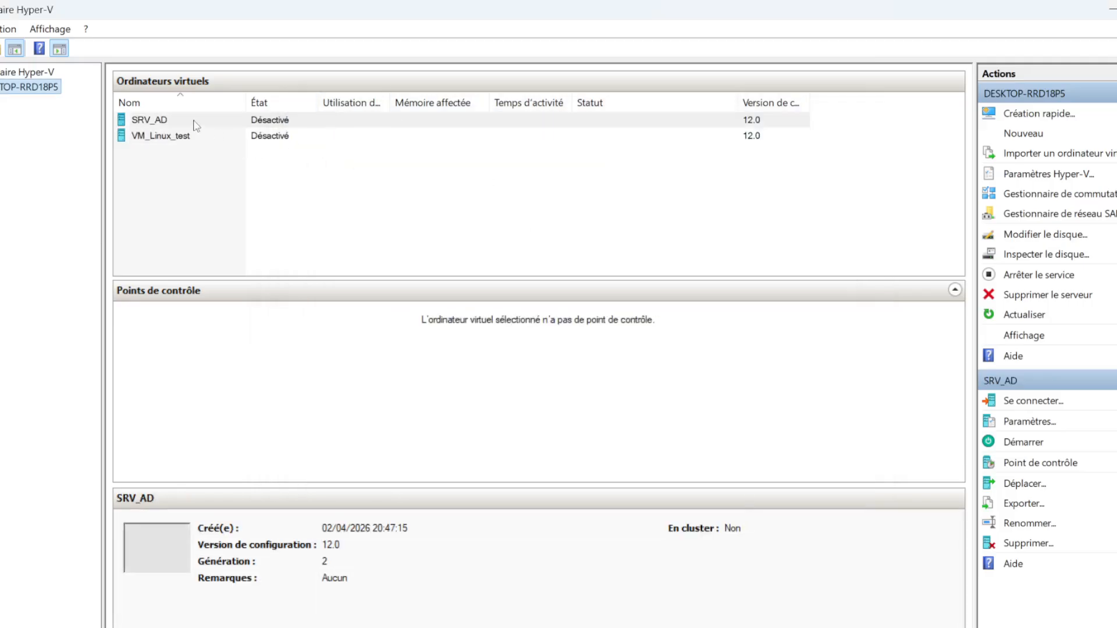
Switch to File Explorer and refresh the Hyper-V folder to check for the SRV_AD folder
{"action": "mouse_move", "coordinate": [596, 627]}
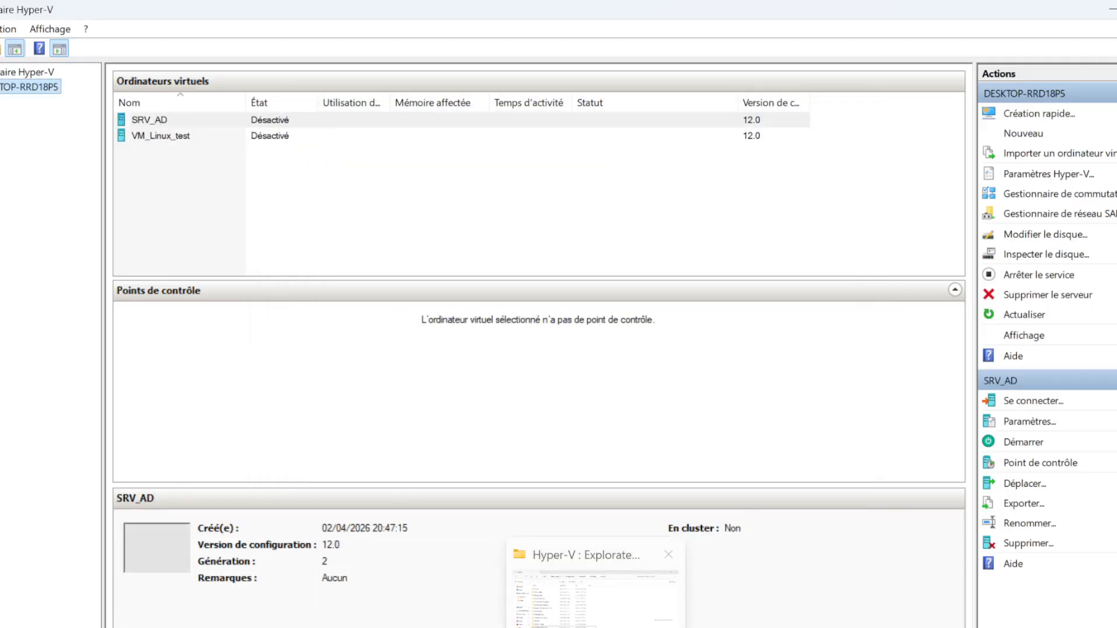
{"action": "left_click", "coordinate": [574, 603]}
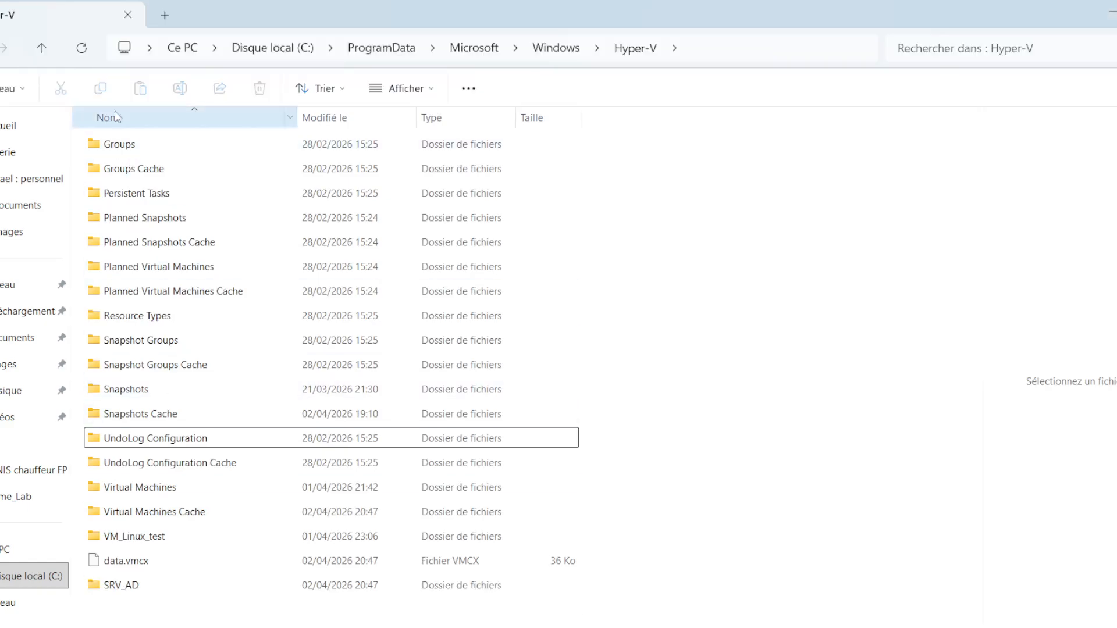
{"action": "left_click", "coordinate": [82, 48]}
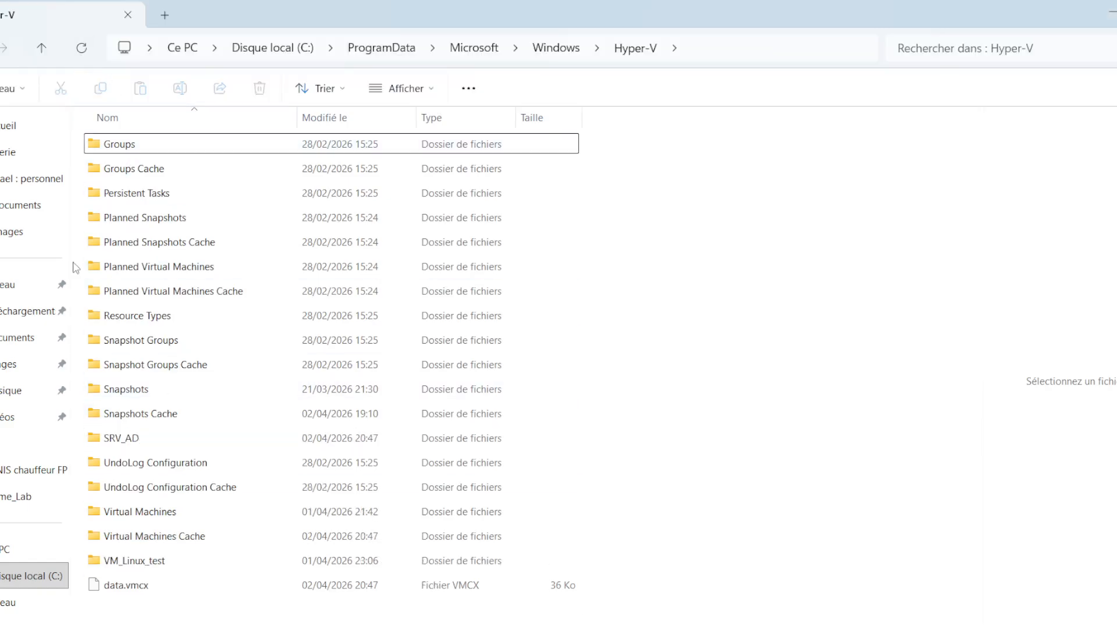
Examine the image files stored in C:\ISO, then return to Hyper-V Manager
{"action": "left_click", "coordinate": [2, 553]}
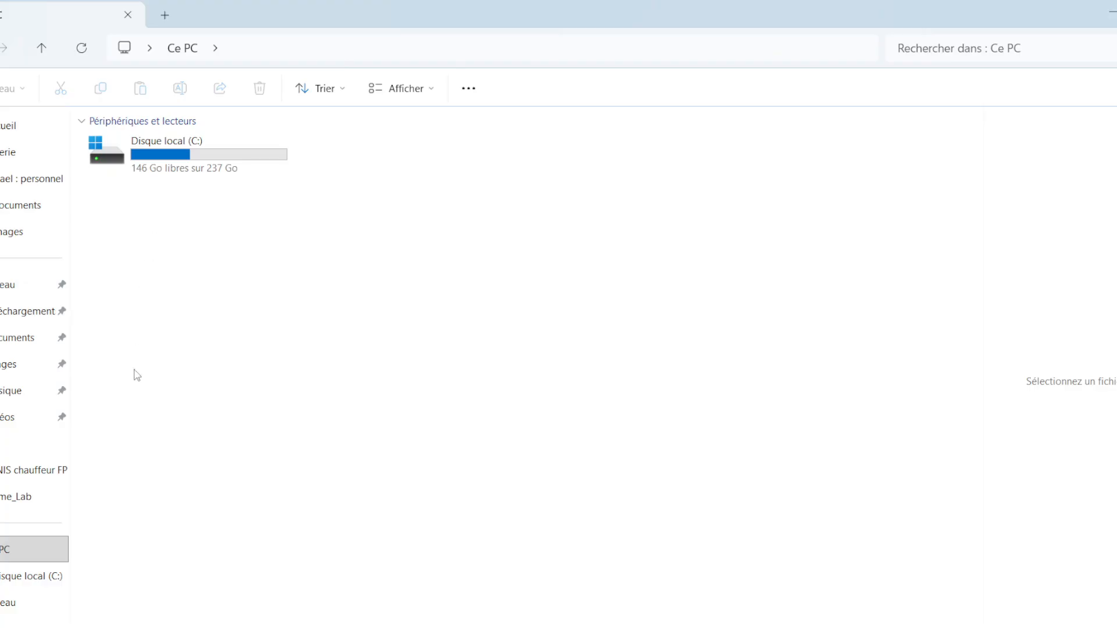
{"action": "double_click", "coordinate": [181, 151]}
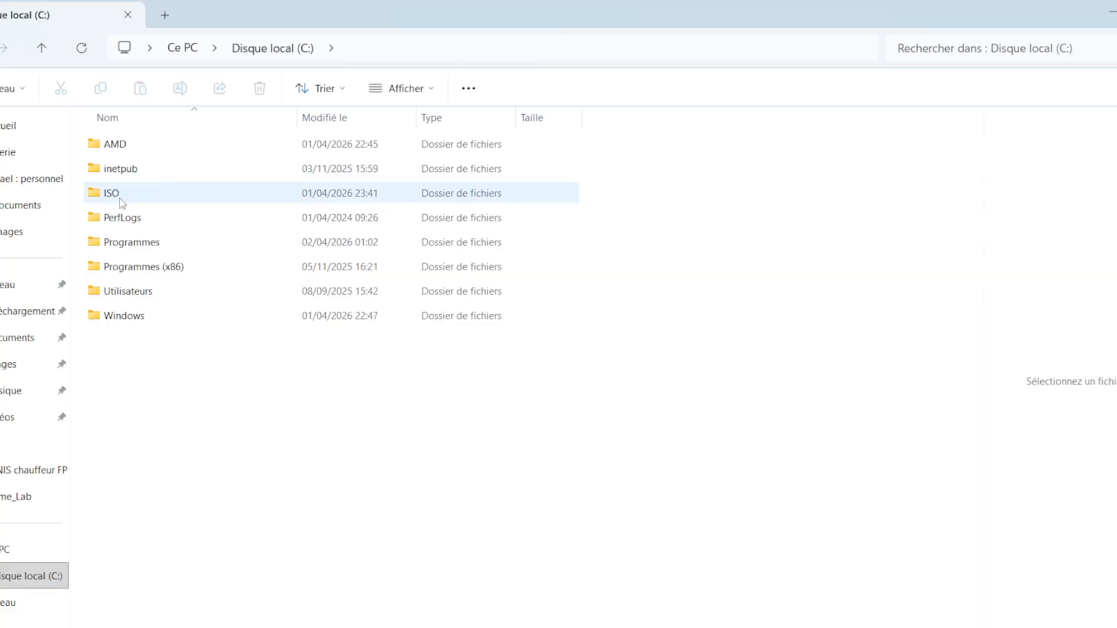
{"action": "double_click", "coordinate": [126, 200]}
{"action": "left_click_drag", "start_coordinate": [207, 267], "coordinate": [169, 125]}
{"action": "left_click", "coordinate": [172, 293]}
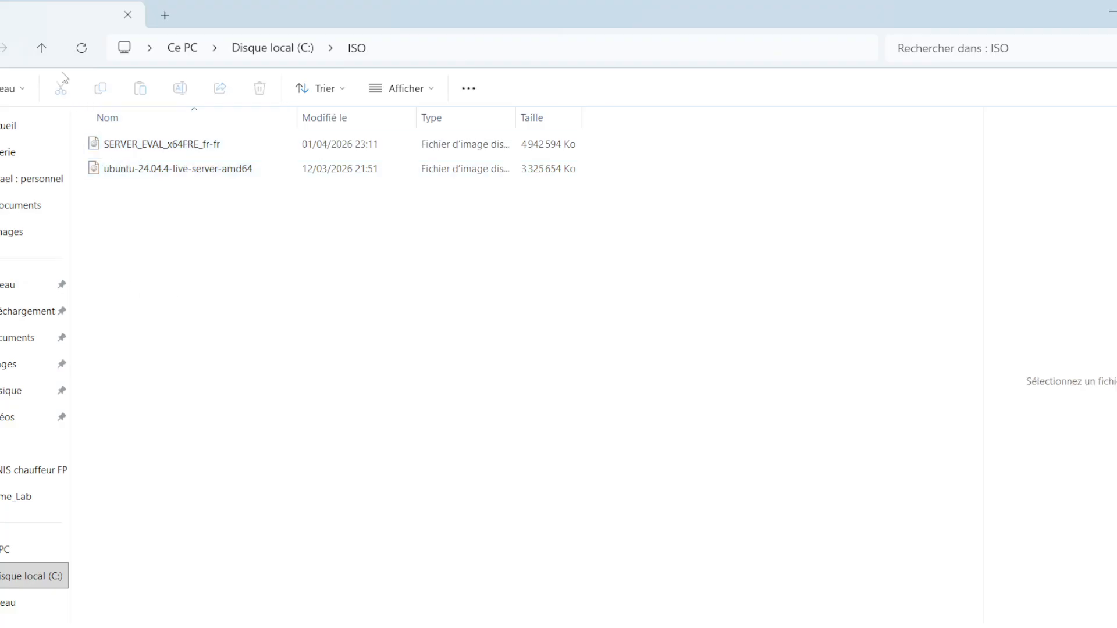
{"action": "left_click", "coordinate": [51, 55]}
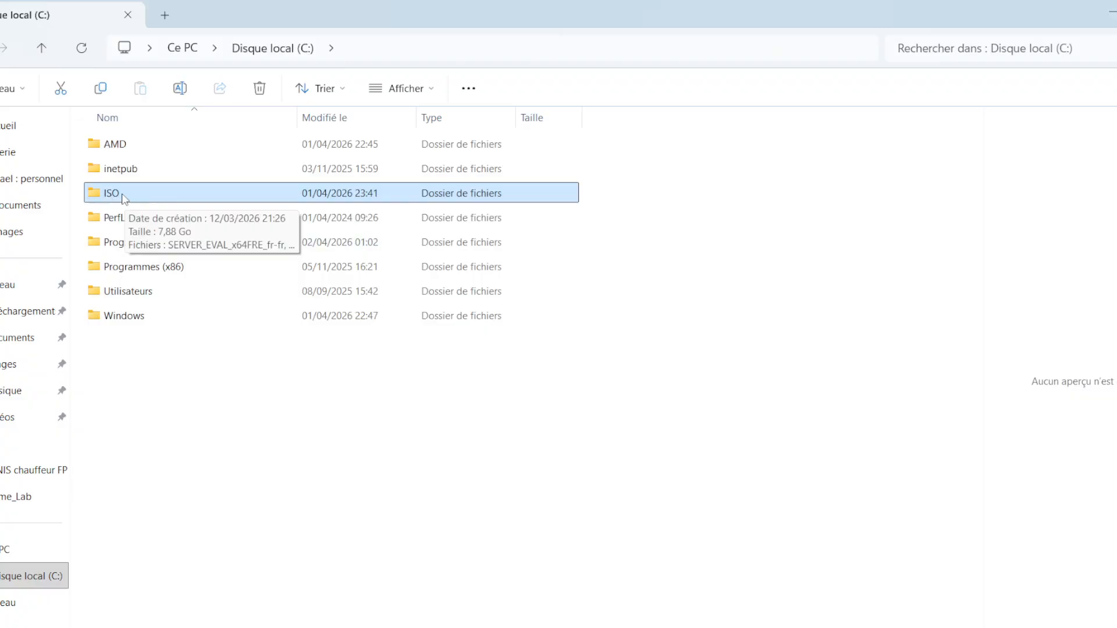
{"action": "double_click", "coordinate": [126, 199]}
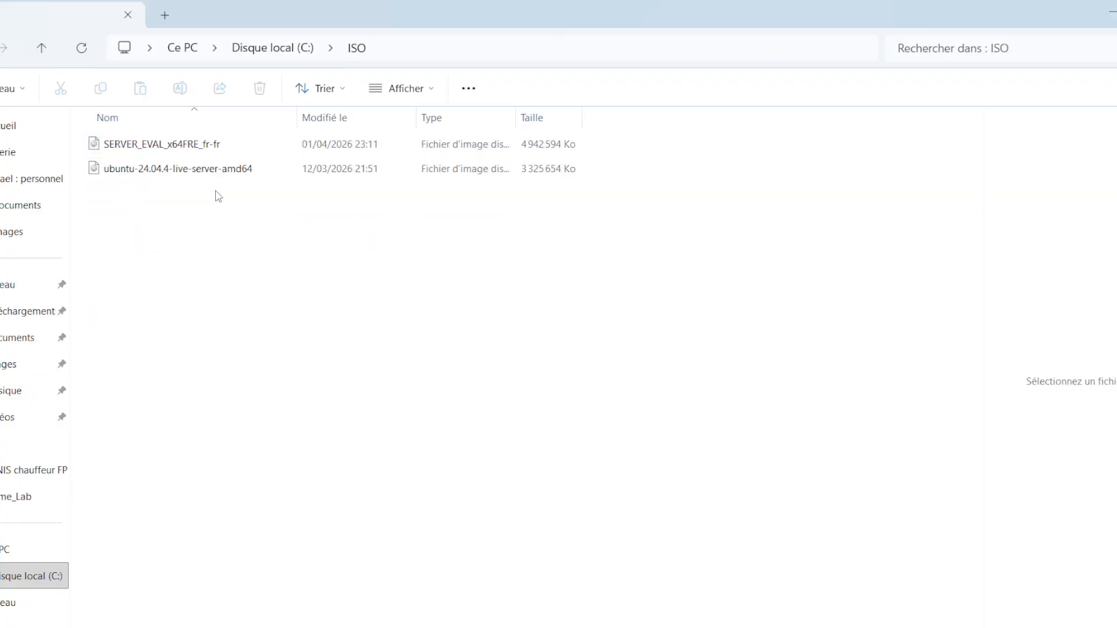
{"action": "left_click_drag", "start_coordinate": [202, 236], "coordinate": [177, 140]}
{"action": "left_click", "coordinate": [162, 267]}
{"action": "left_click", "coordinate": [41, 48]}
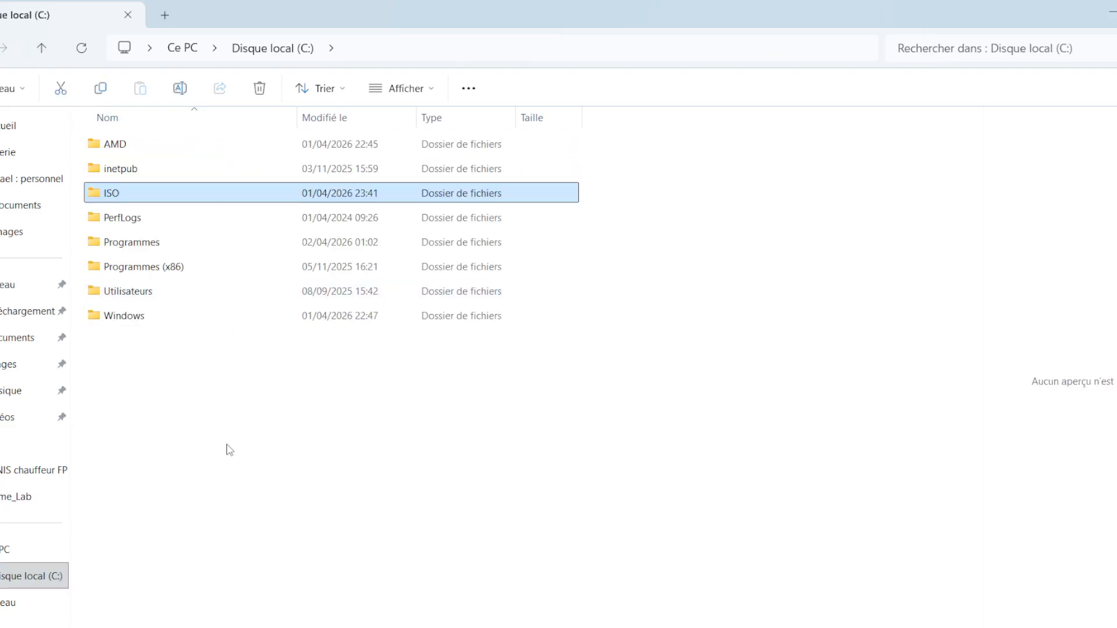
{"action": "left_click", "coordinate": [1101, 19]}
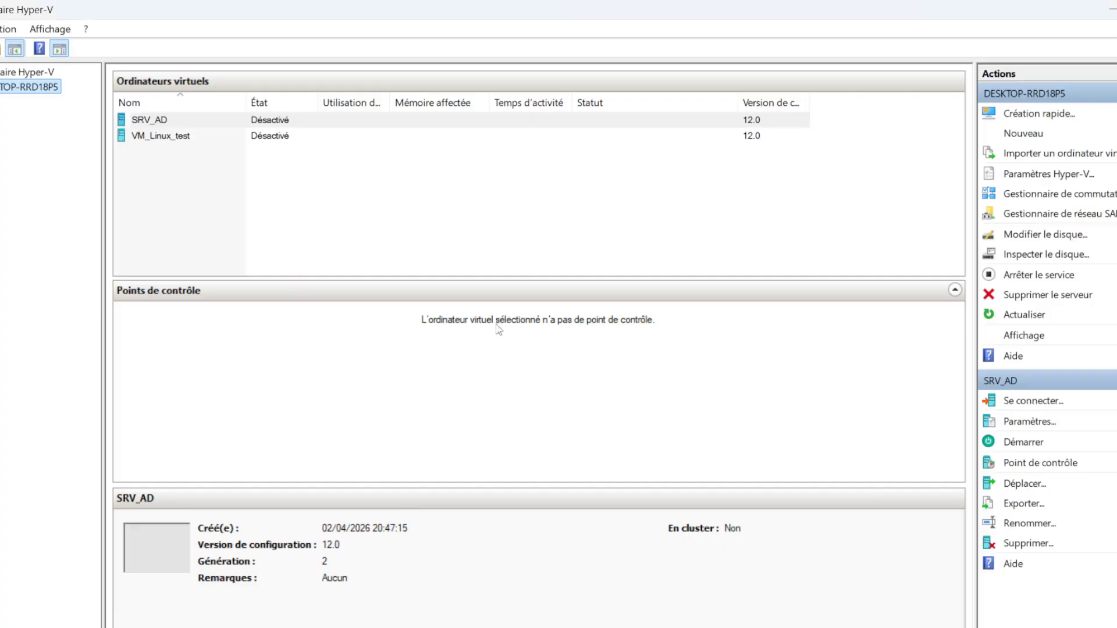
Open the settings of the SRV_AD virtual machine and review its firmware boot order and secure boot options
{"action": "left_click", "coordinate": [230, 116]}
{"action": "right_click", "coordinate": [199, 122]}
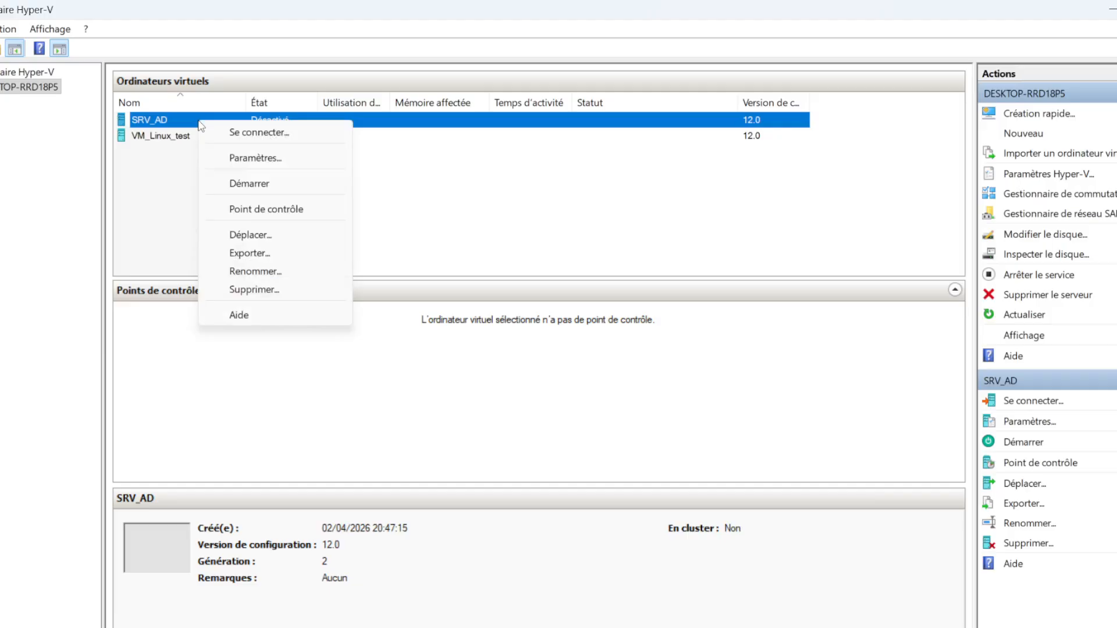
{"action": "left_click", "coordinate": [244, 160]}
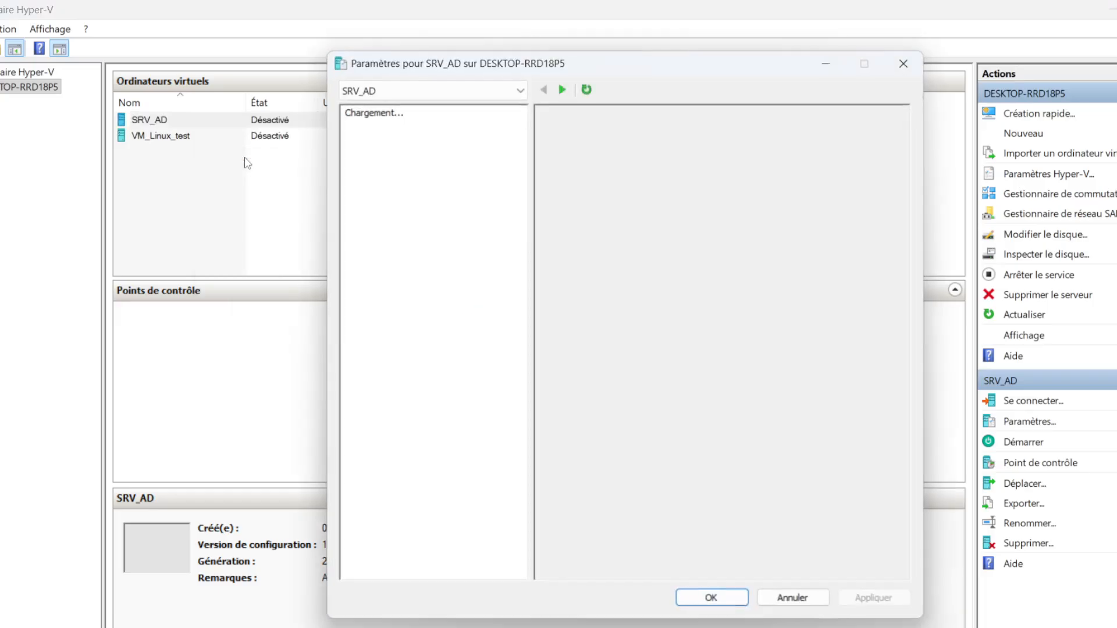
{"action": "left_click_drag", "start_coordinate": [669, 66], "coordinate": [502, 71]}
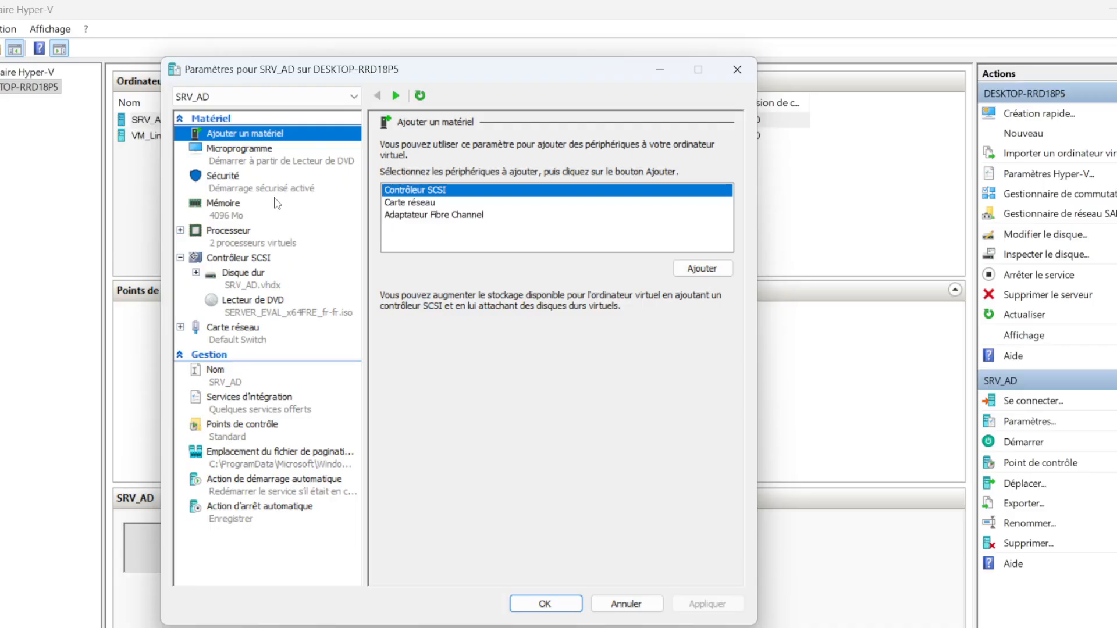
{"action": "left_click", "coordinate": [248, 153]}
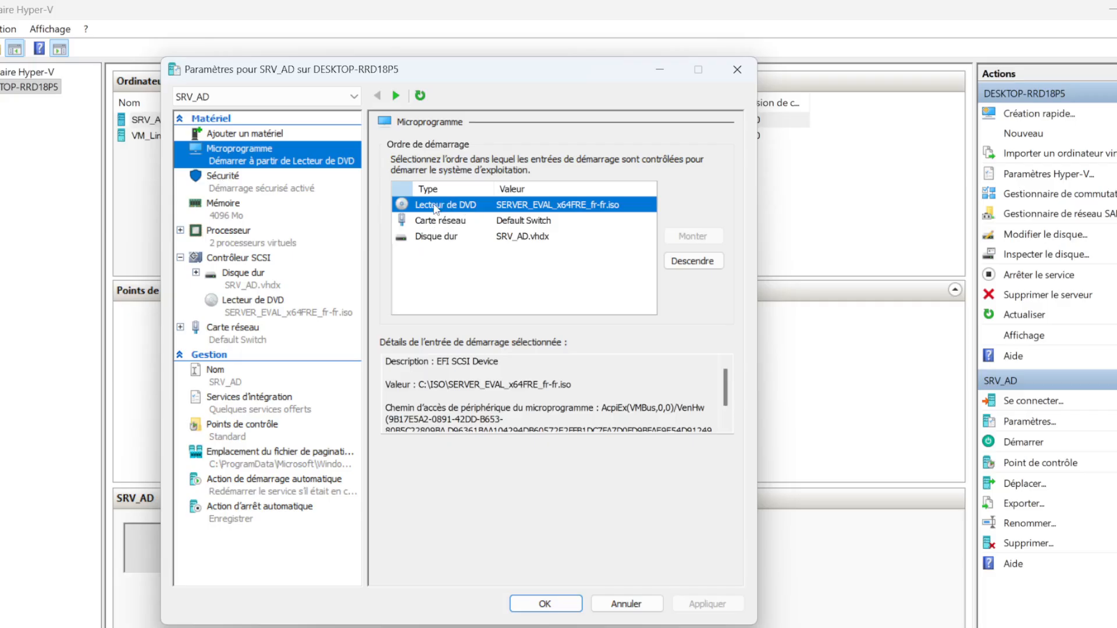
{"action": "left_click", "coordinate": [518, 207]}
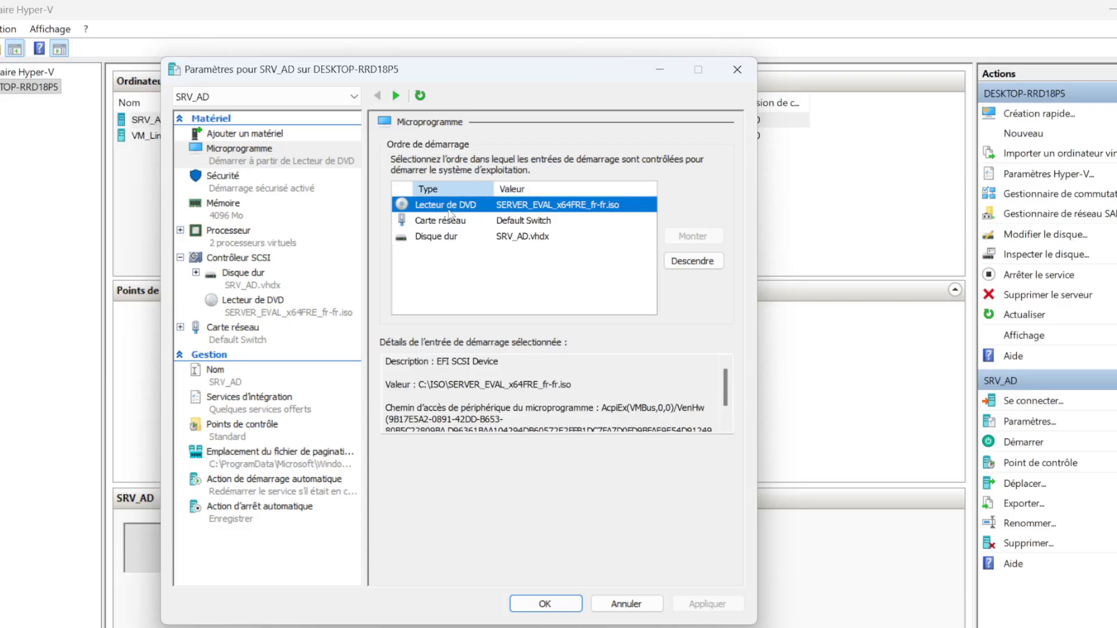
{"action": "left_click", "coordinate": [256, 181]}
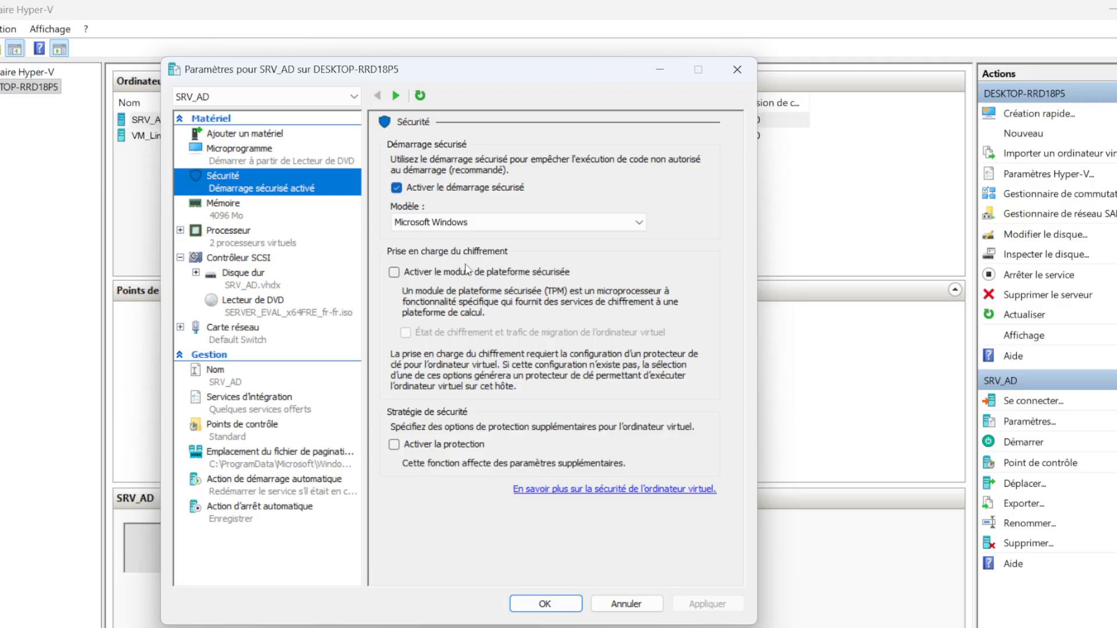
Review the RAM allocation and dynamic memory options in the SRV_AD memory settings
{"action": "left_click", "coordinate": [231, 208]}
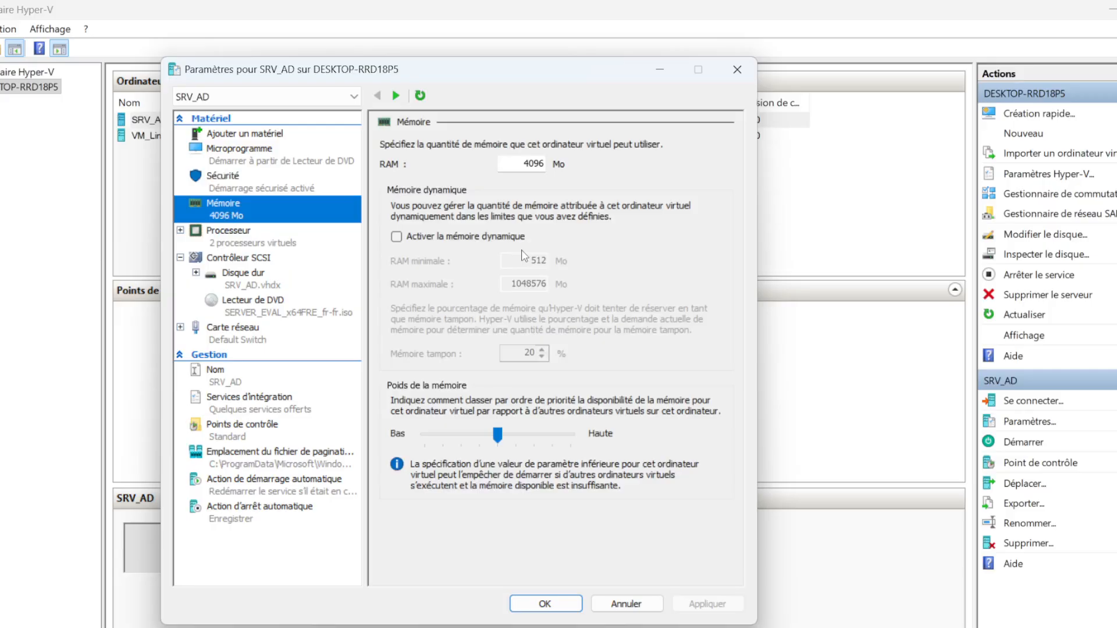
{"action": "left_click", "coordinate": [525, 164]}
{"action": "double_click", "coordinate": [525, 164]}
{"action": "left_click", "coordinate": [529, 167]}
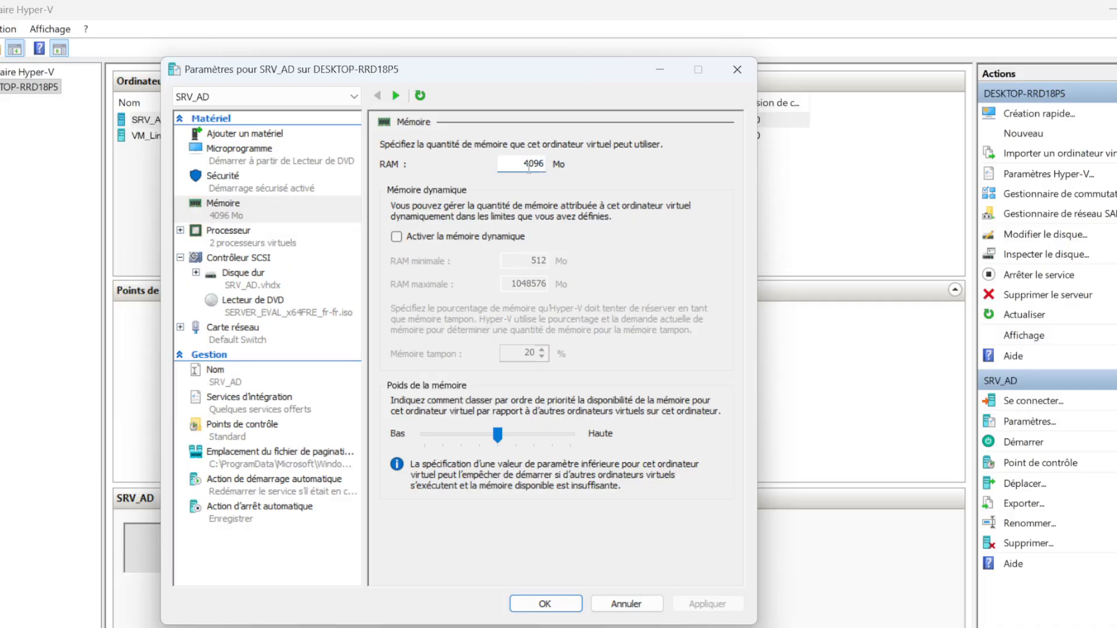
{"action": "double_click", "coordinate": [529, 166]}
{"action": "left_click", "coordinate": [520, 163]}
{"action": "left_click_drag", "start_coordinate": [519, 163], "coordinate": [548, 166]}
{"action": "left_click", "coordinate": [525, 164]}
{"action": "left_click_drag", "start_coordinate": [526, 163], "coordinate": [549, 167]}
Review the SRV_AD processor, SCSI controller, virtual hard disk, DVD drive and network adapter settings
{"action": "left_click", "coordinate": [228, 235]}
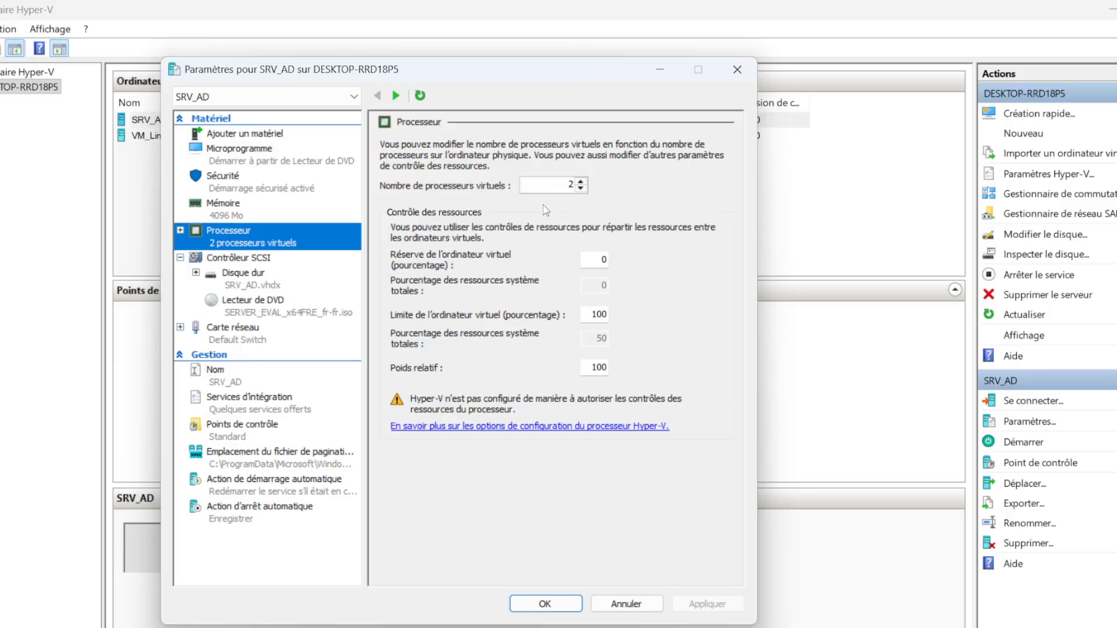
{"action": "left_click", "coordinate": [239, 262]}
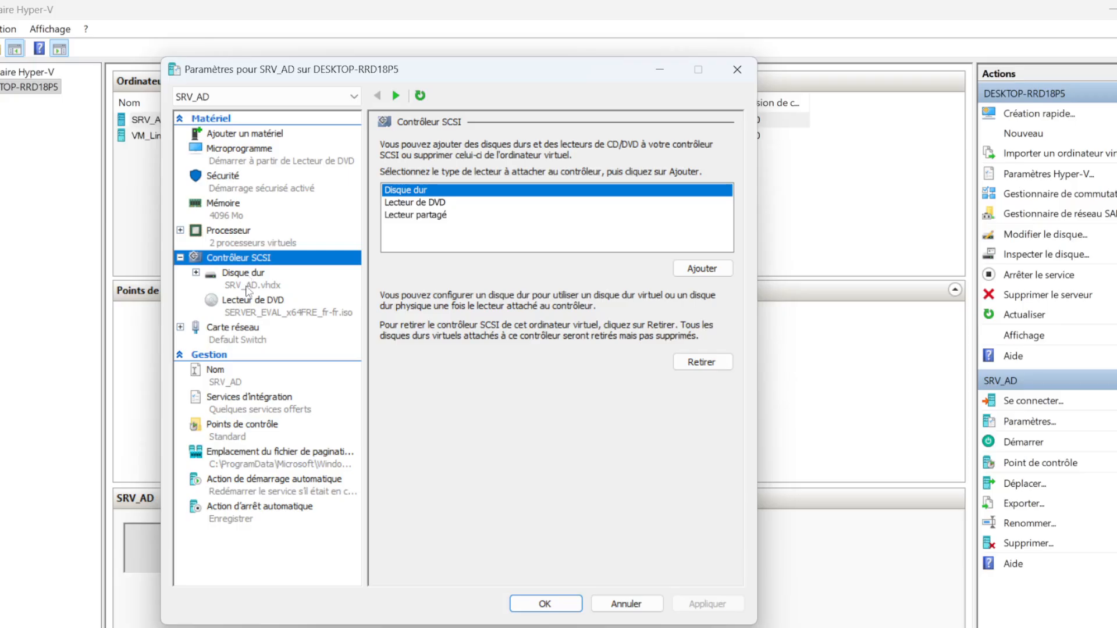
{"action": "left_click", "coordinate": [242, 285]}
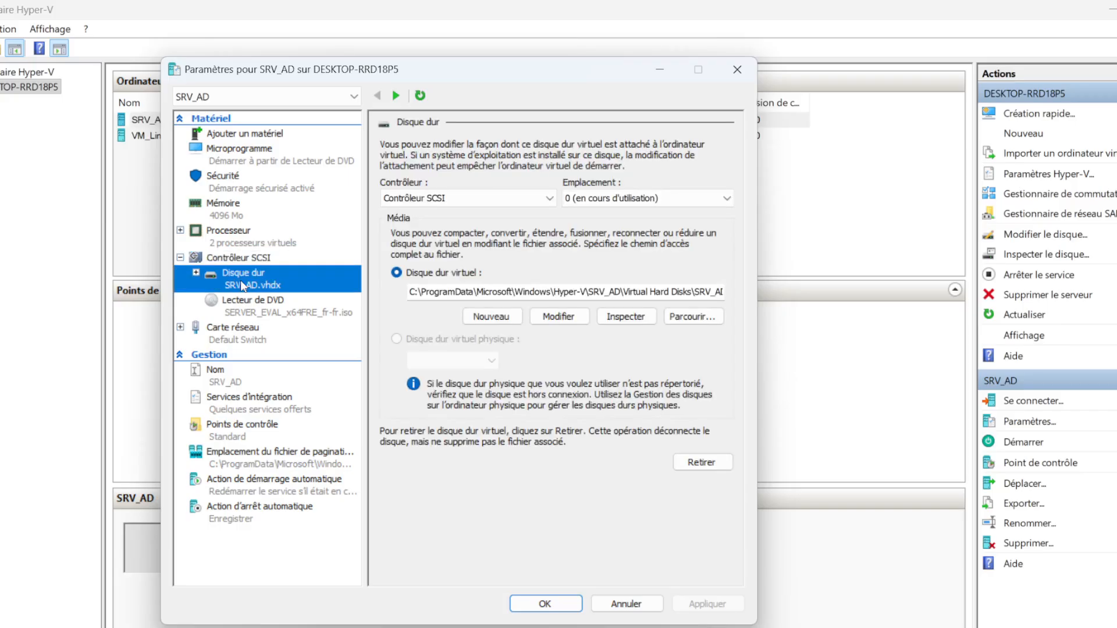
{"action": "left_click", "coordinate": [260, 306]}
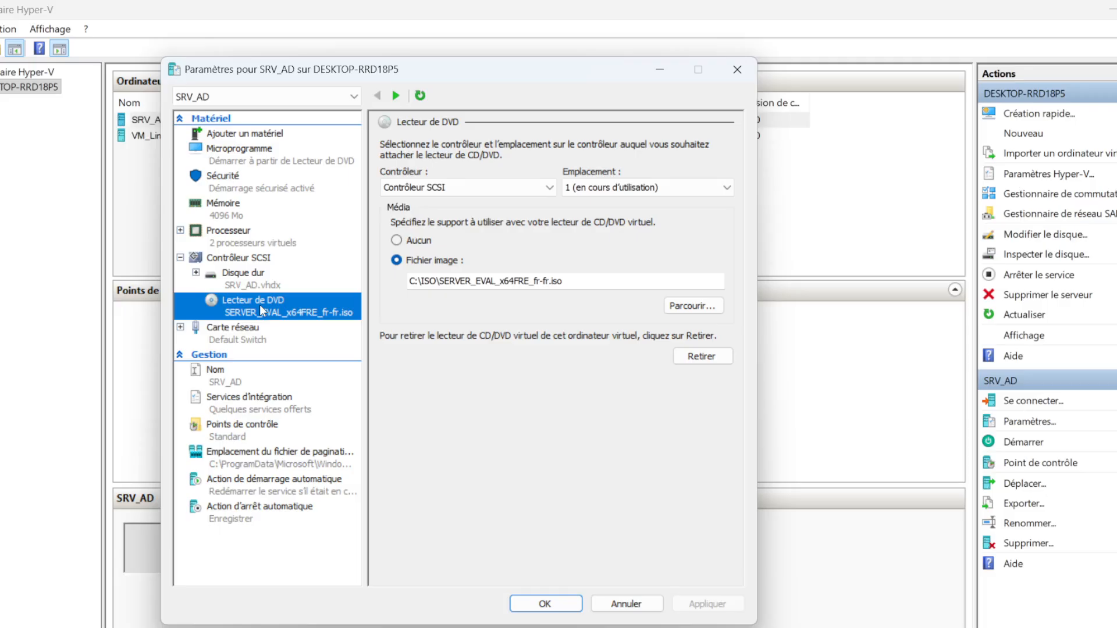
{"action": "left_click", "coordinate": [255, 327]}
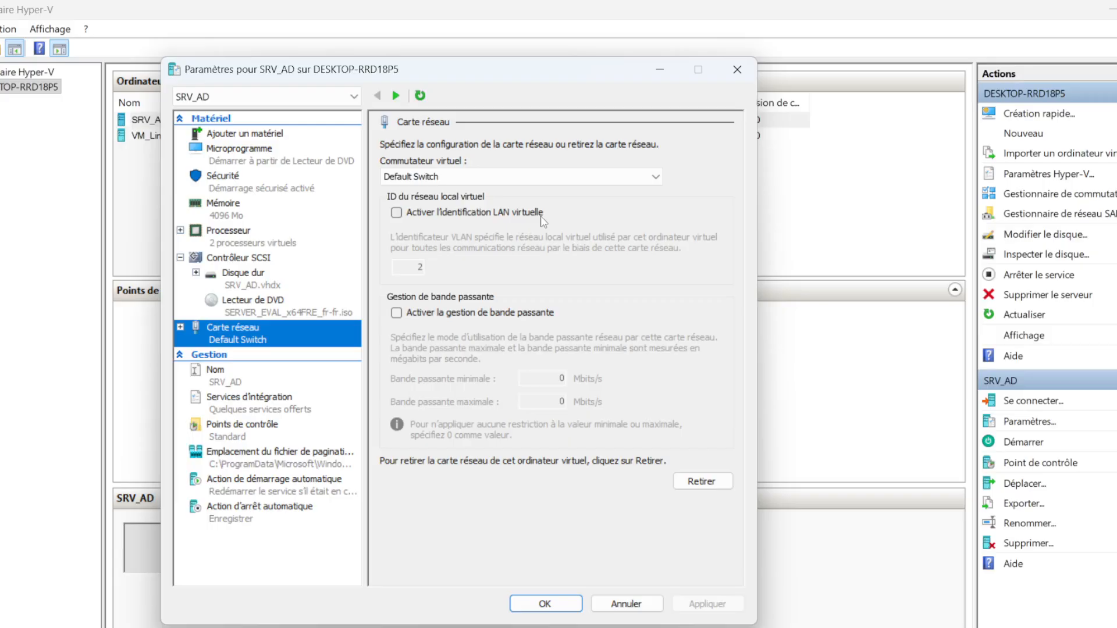
Review the SRV_AD management settings from its name and integration services to the automatic stop action, and close the settings with OK
{"action": "left_click", "coordinate": [255, 381]}
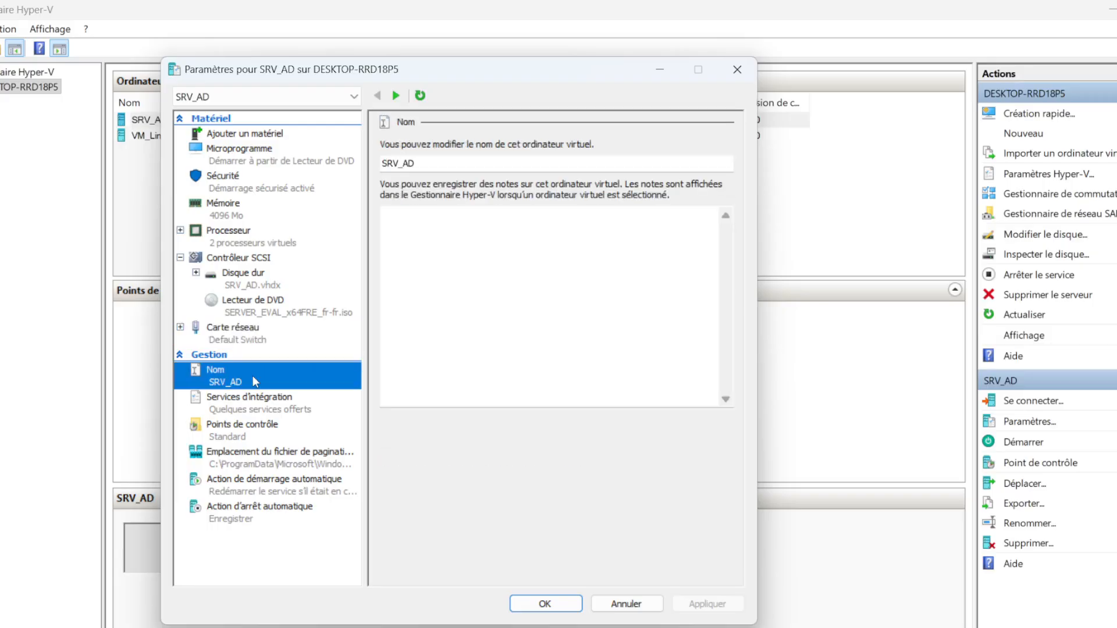
{"action": "left_click", "coordinate": [253, 413]}
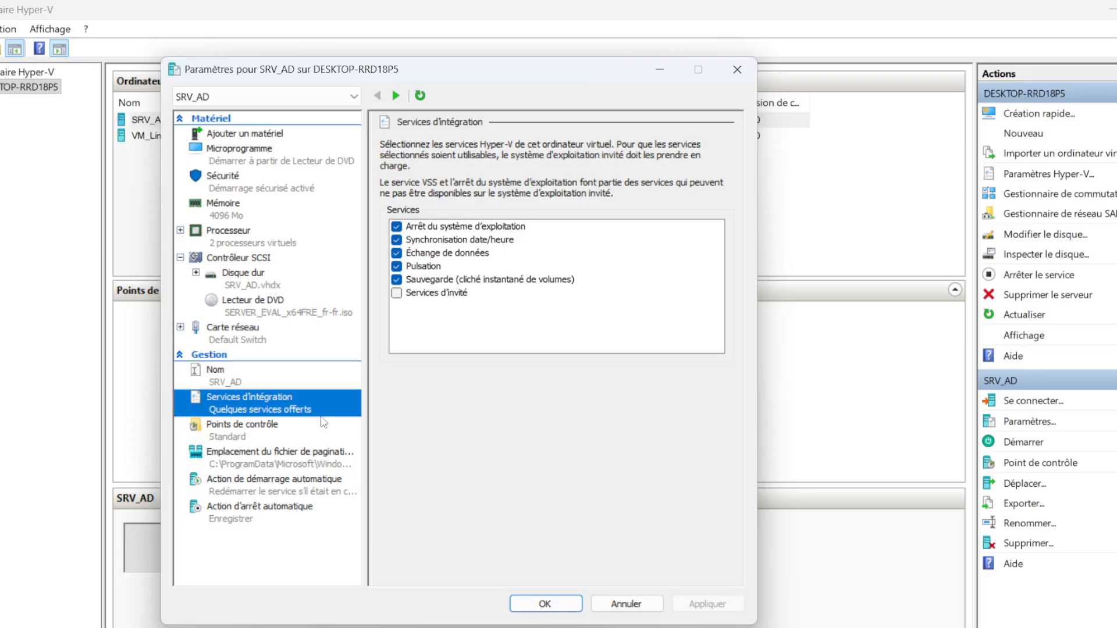
{"action": "left_click", "coordinate": [295, 434]}
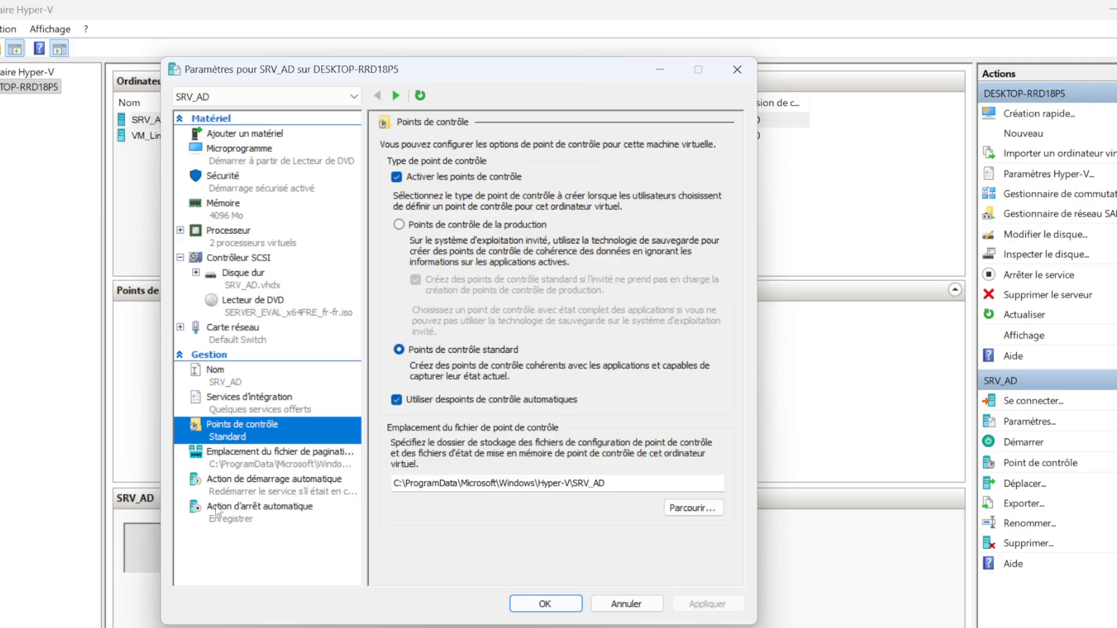
{"action": "left_click", "coordinate": [249, 466]}
{"action": "left_click", "coordinate": [251, 489]}
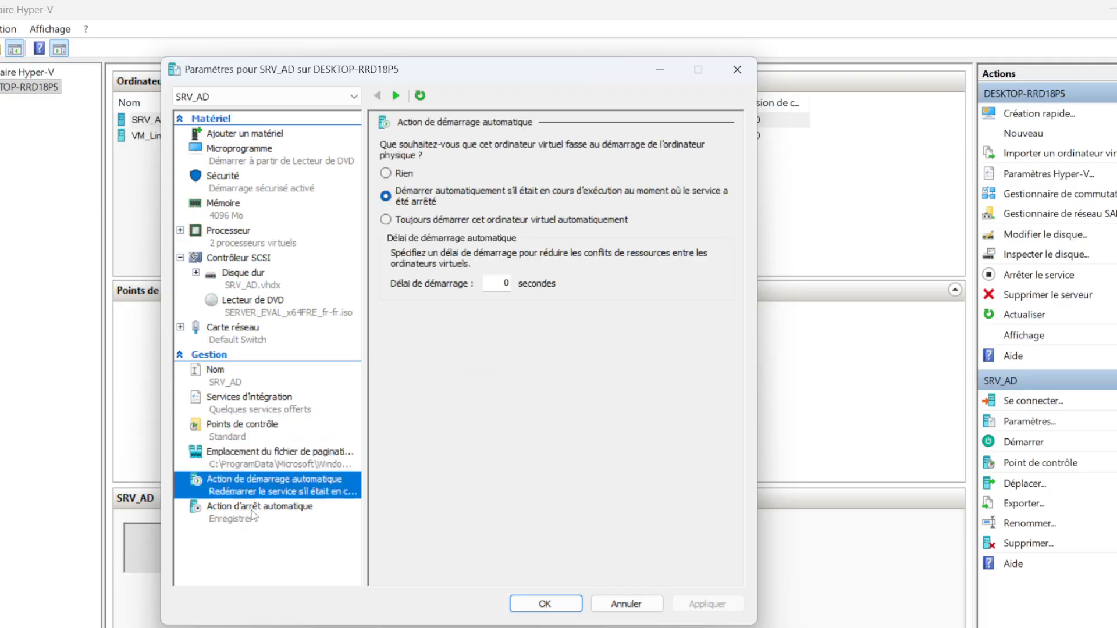
{"action": "left_click", "coordinate": [251, 514]}
{"action": "left_click", "coordinate": [254, 489]}
{"action": "left_click", "coordinate": [260, 518]}
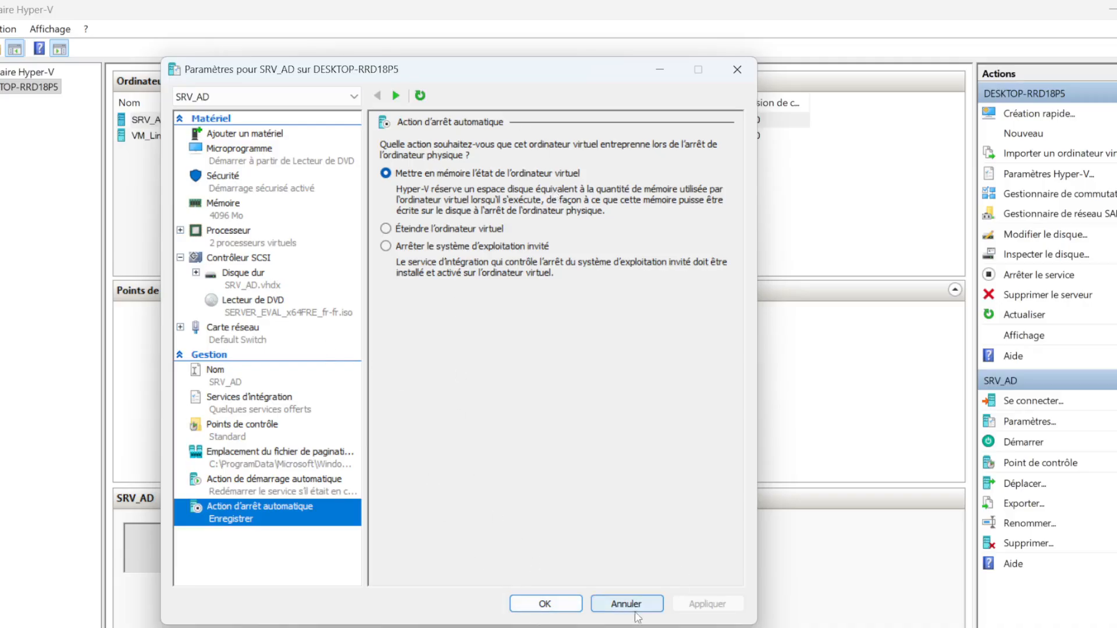
{"action": "left_click", "coordinate": [560, 607]}
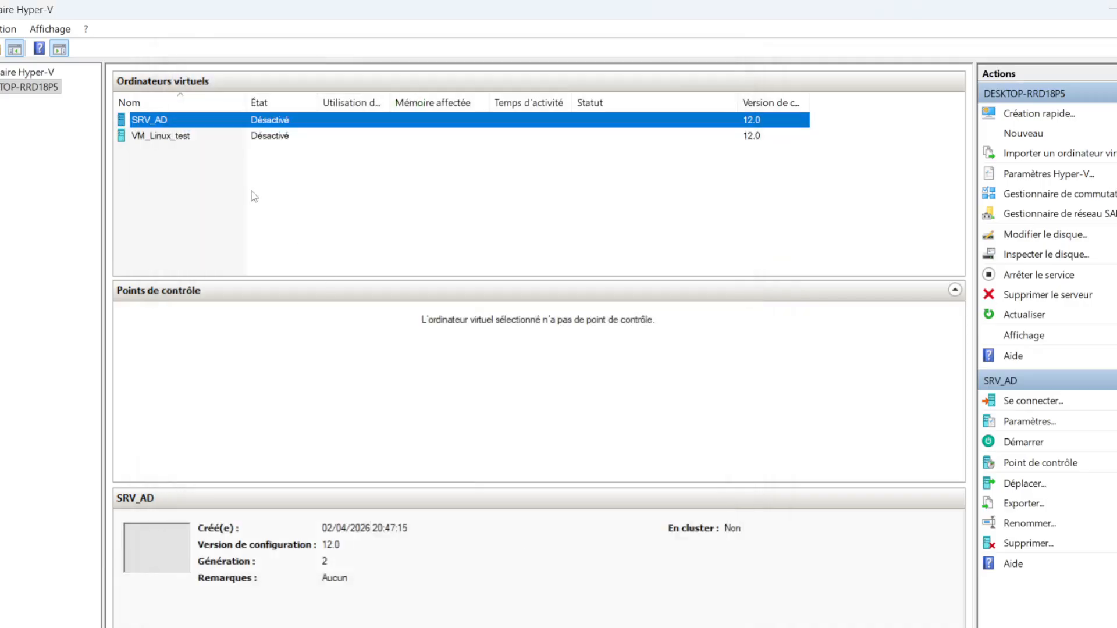
Connect to SRV_AD, start it, and begin the Windows Server installation with the Français (France) language and Français keyboard
{"action": "right_click", "coordinate": [191, 120]}
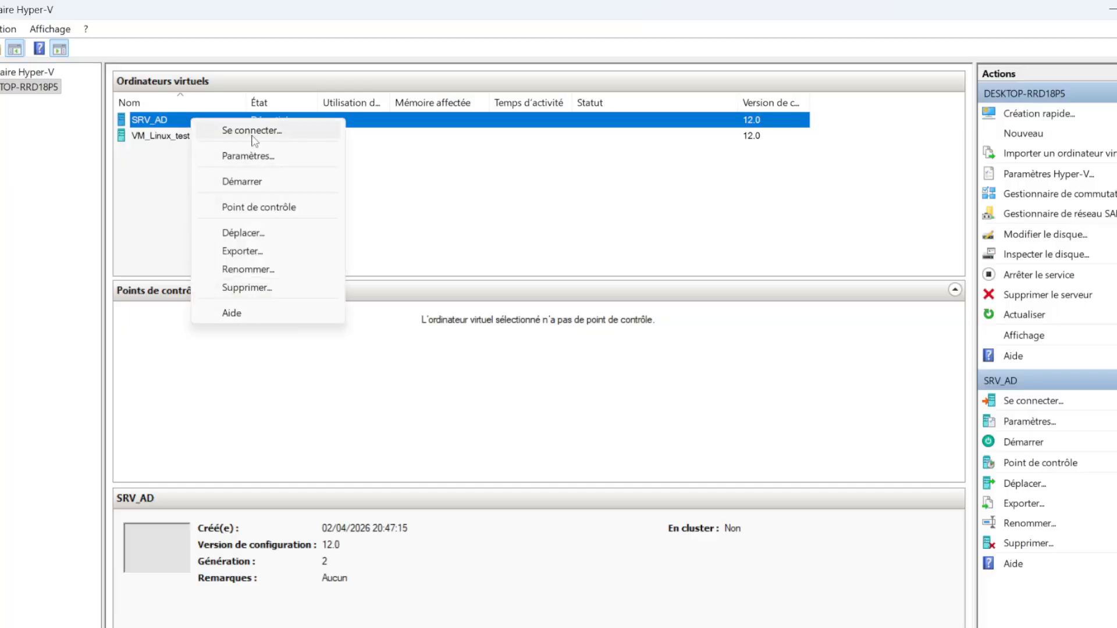
{"action": "left_click", "coordinate": [251, 136]}
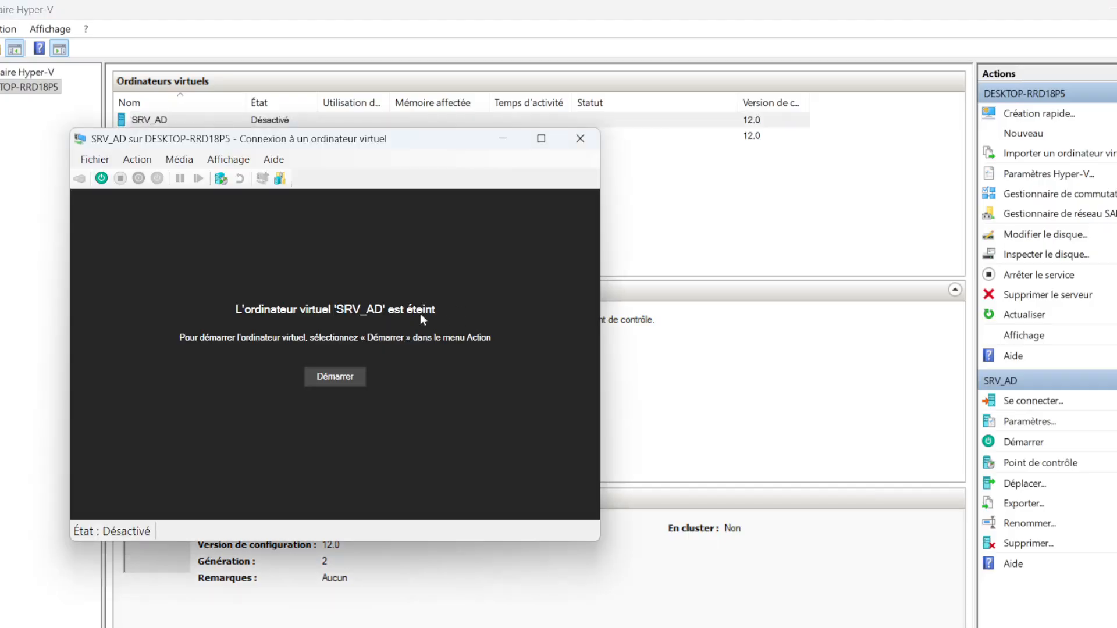
{"action": "left_click", "coordinate": [350, 376]}
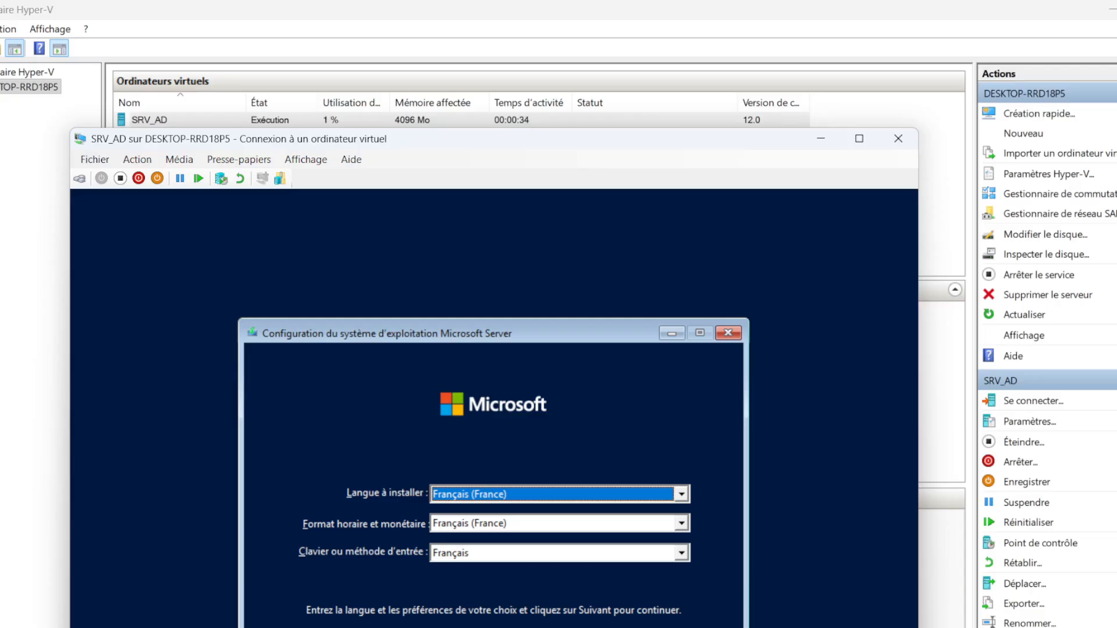
{"action": "key", "text": "Return"}
{"action": "left_click", "coordinate": [502, 516]}
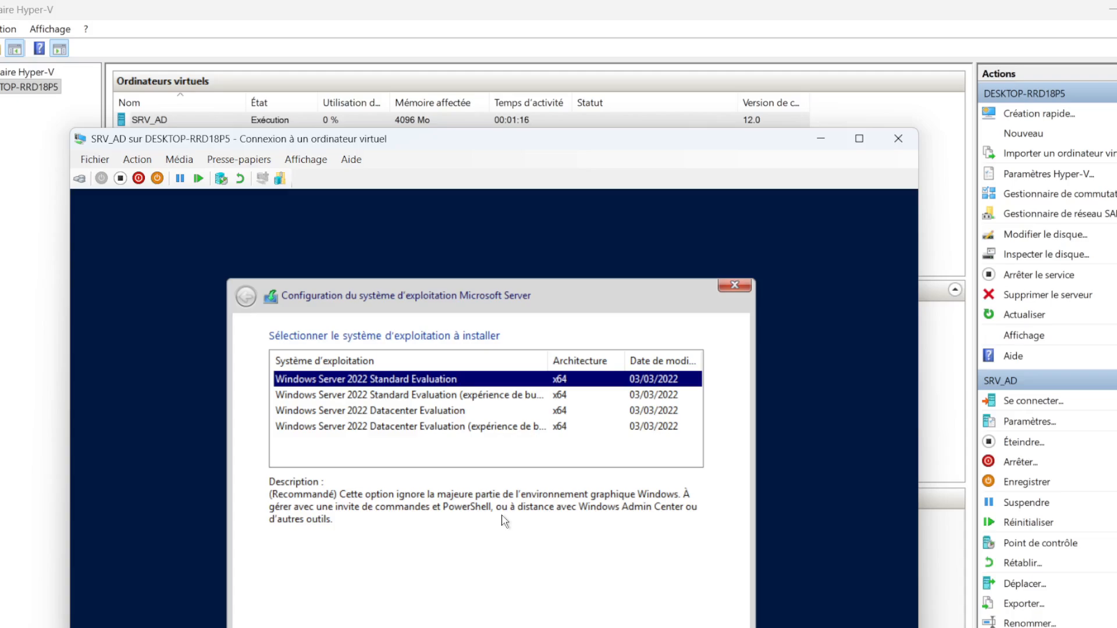
Choose Windows Server 2022 Standard Evaluation with desktop experience as the system to install and accept the licence terms
{"action": "left_click", "coordinate": [406, 397]}
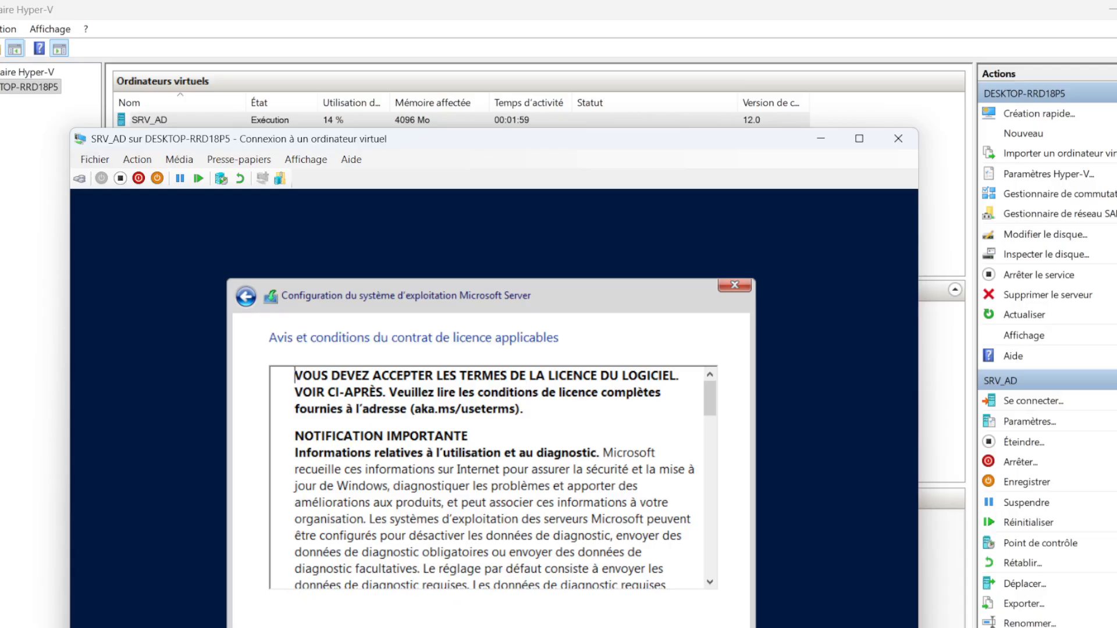
{"action": "left_click_drag", "start_coordinate": [710, 398], "coordinate": [737, 598]}
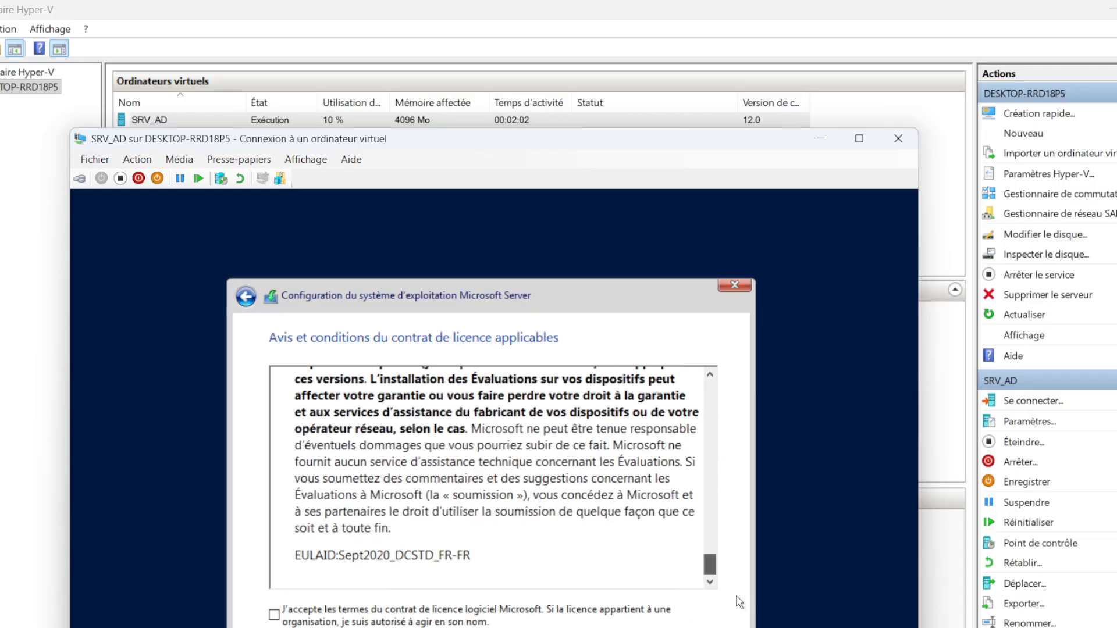
{"action": "left_click", "coordinate": [295, 619]}
{"action": "left_click", "coordinate": [711, 627]}
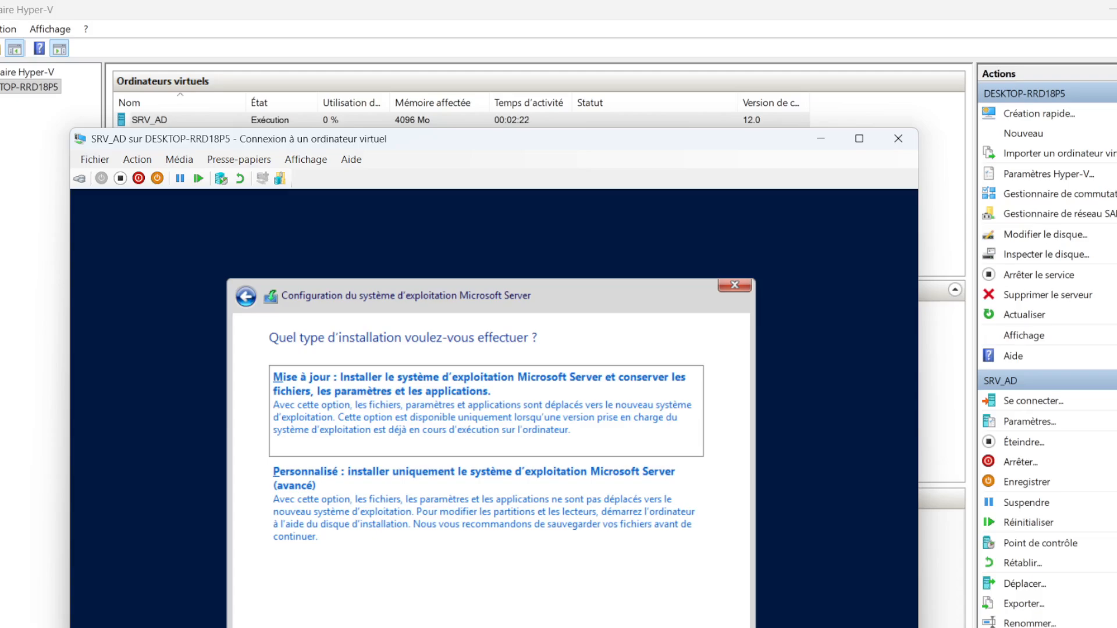
Choose the custom installation type and install the operating system on the unallocated space of Lecteur 0
{"action": "left_click", "coordinate": [517, 506]}
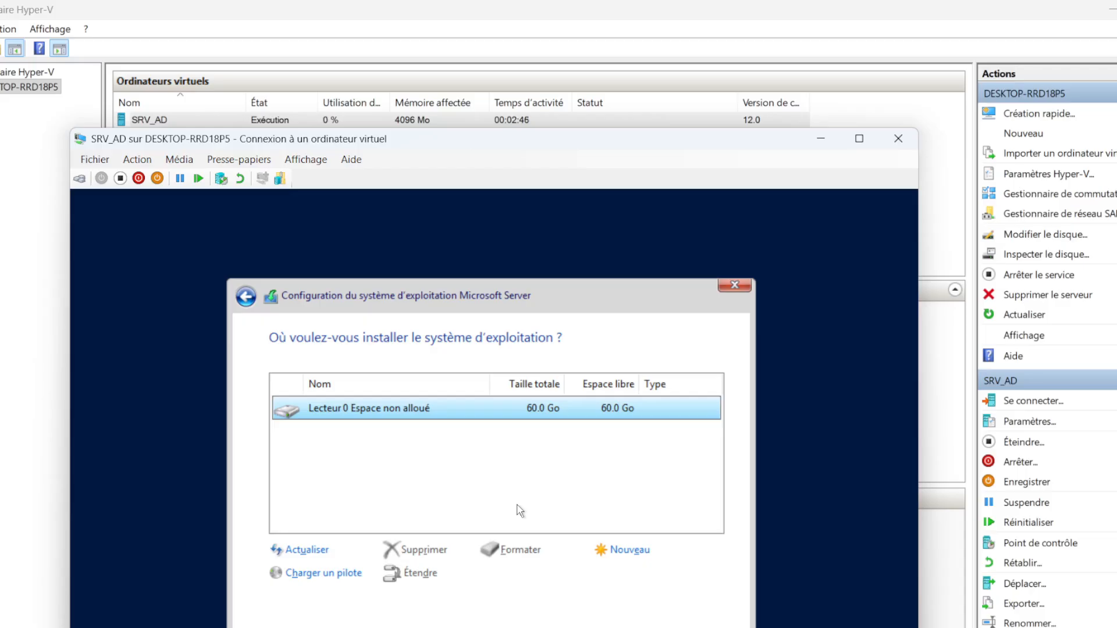
{"action": "left_click", "coordinate": [707, 627]}
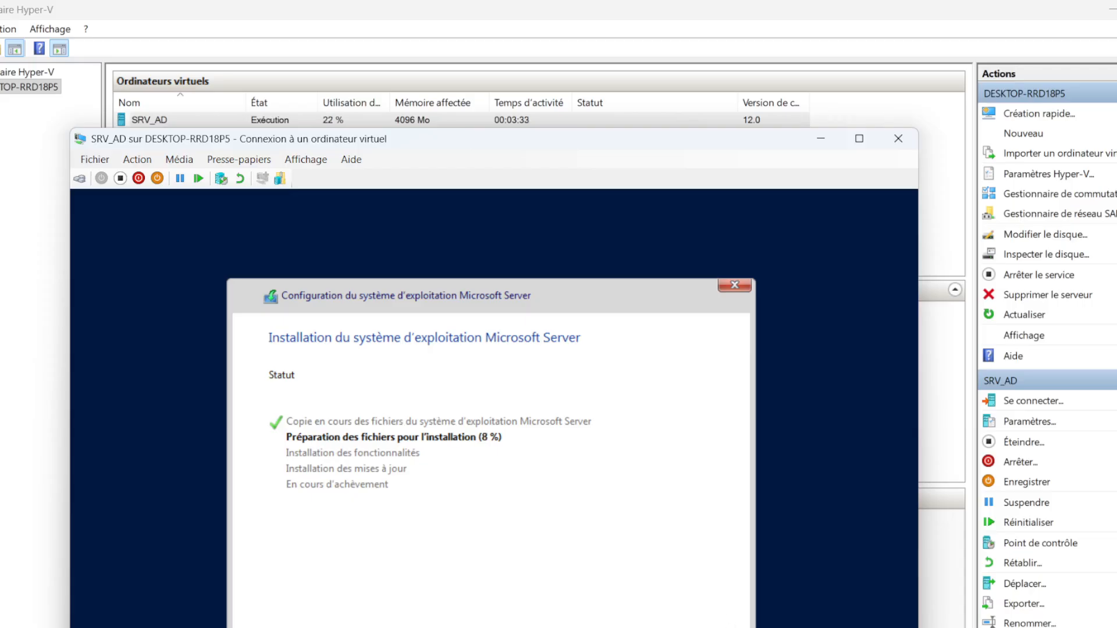
{"action": "key", "text": "alt+Tab"}
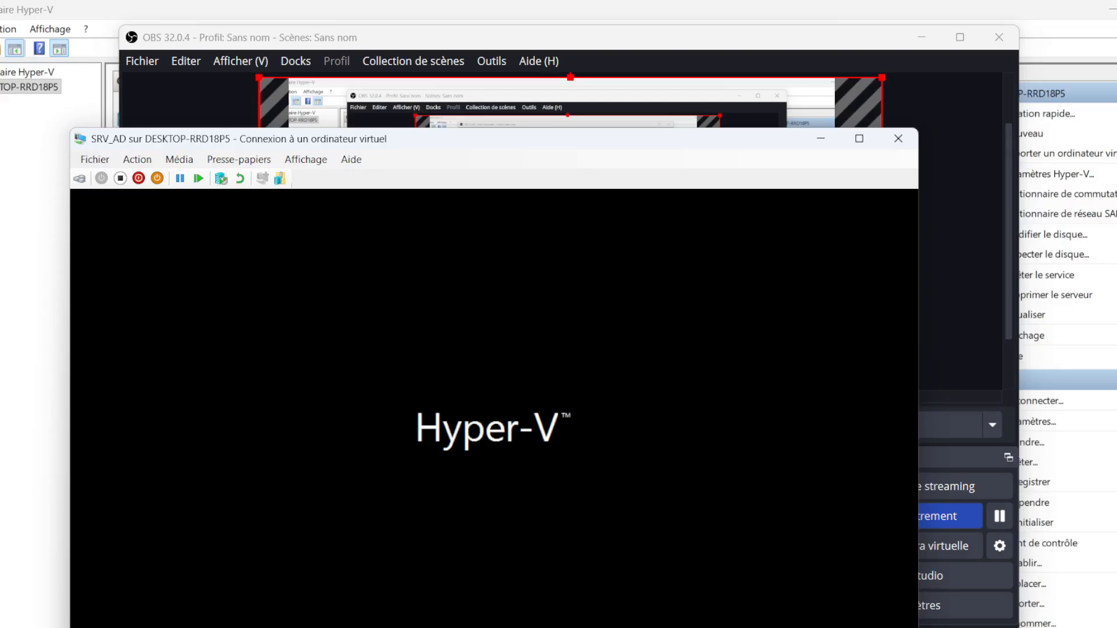
{"action": "key", "text": "alt+Tab"}
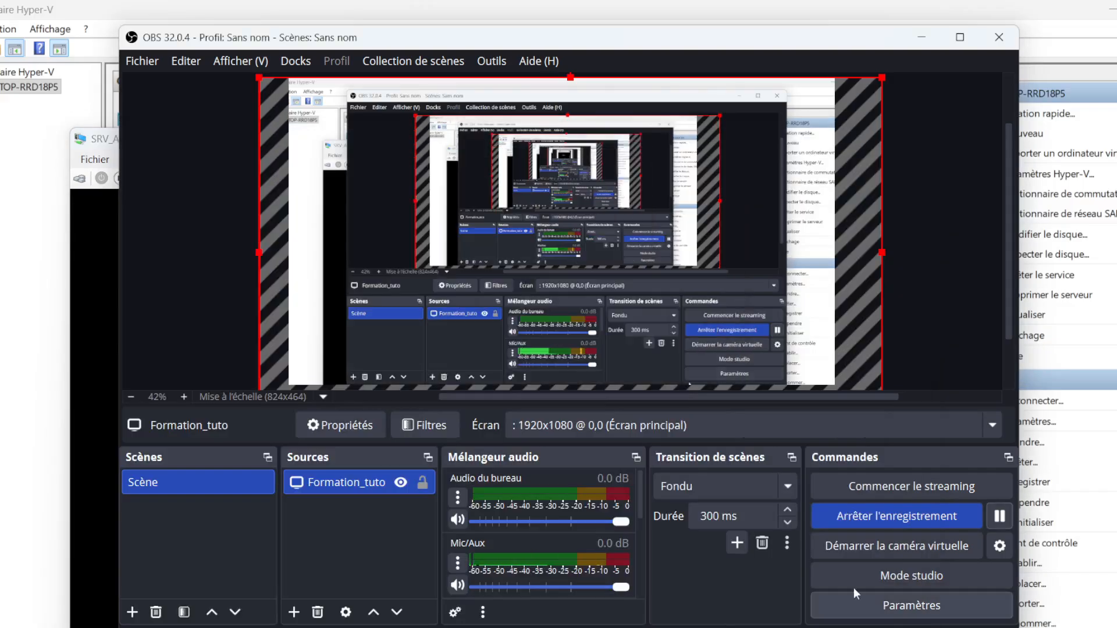
{"action": "left_click", "coordinate": [998, 521]}
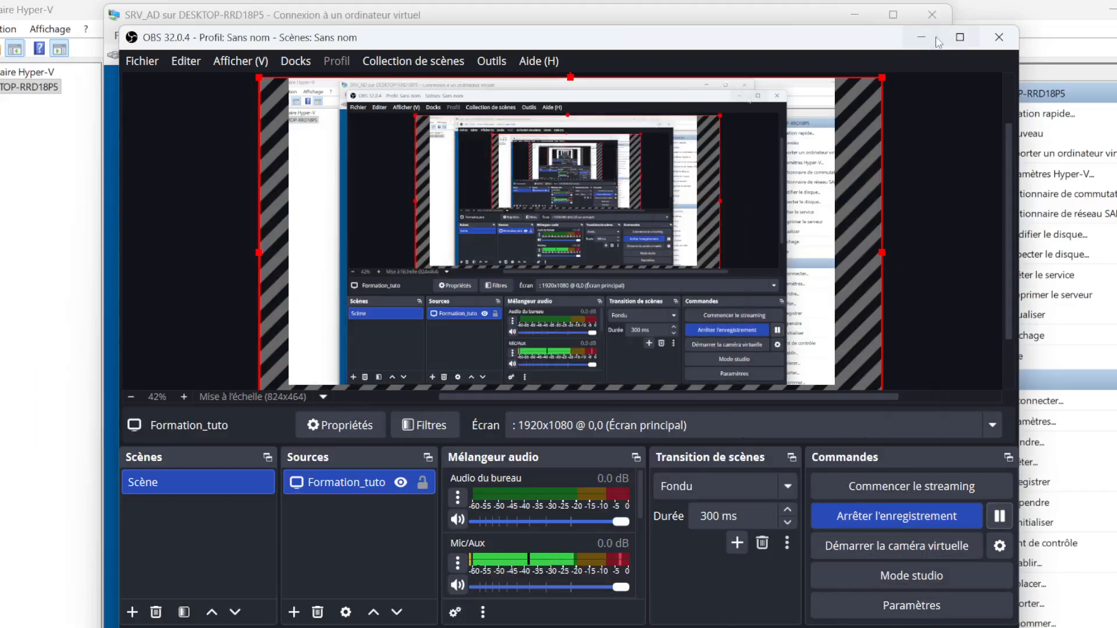
{"action": "left_click", "coordinate": [921, 38]}
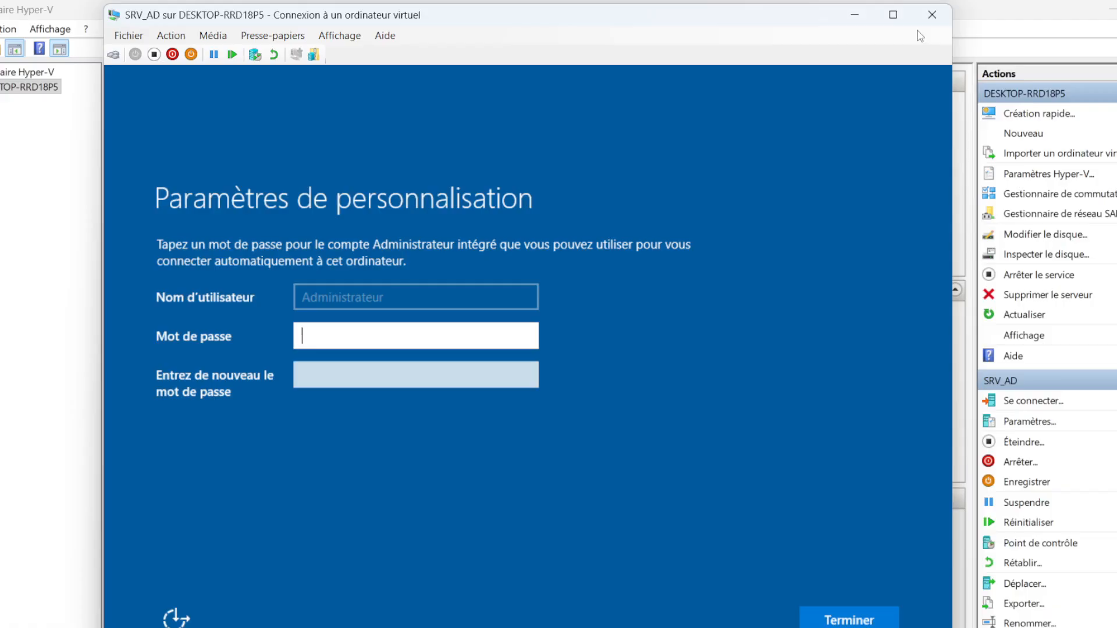
Enter and confirm the password for the built-in Administrateur account, and finish the personalisation settings
{"action": "key", "text": "Caps_Lock"}
{"action": "type", "text": "PASSWORD1"}
{"action": "left_click", "coordinate": [374, 379]}
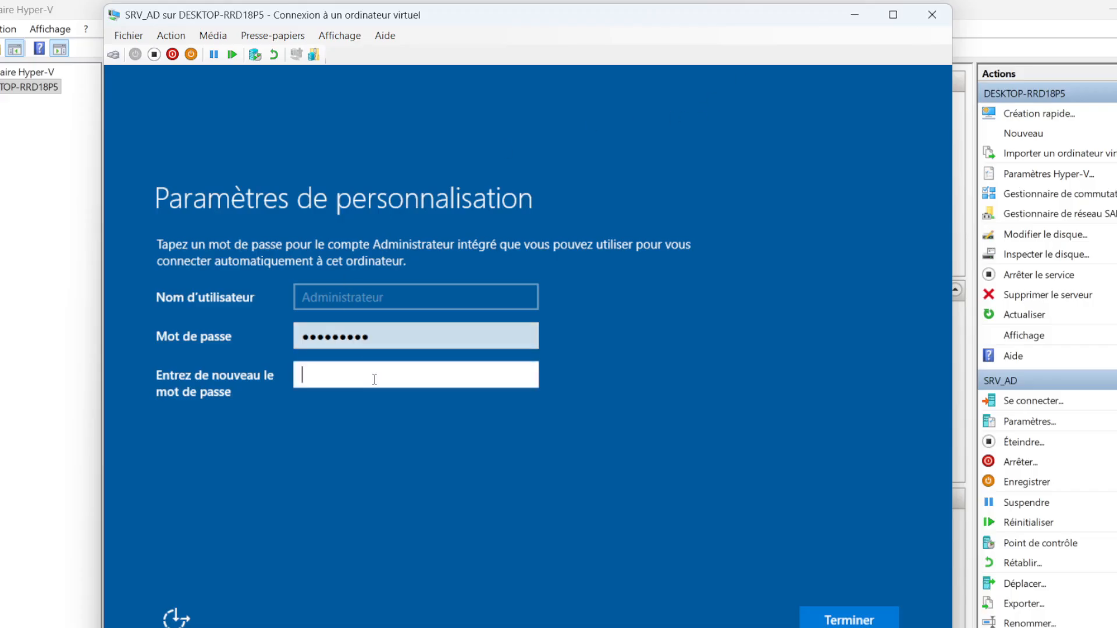
{"action": "type", "text": "PASSWORD1"}
{"action": "left_click", "coordinate": [846, 620]}
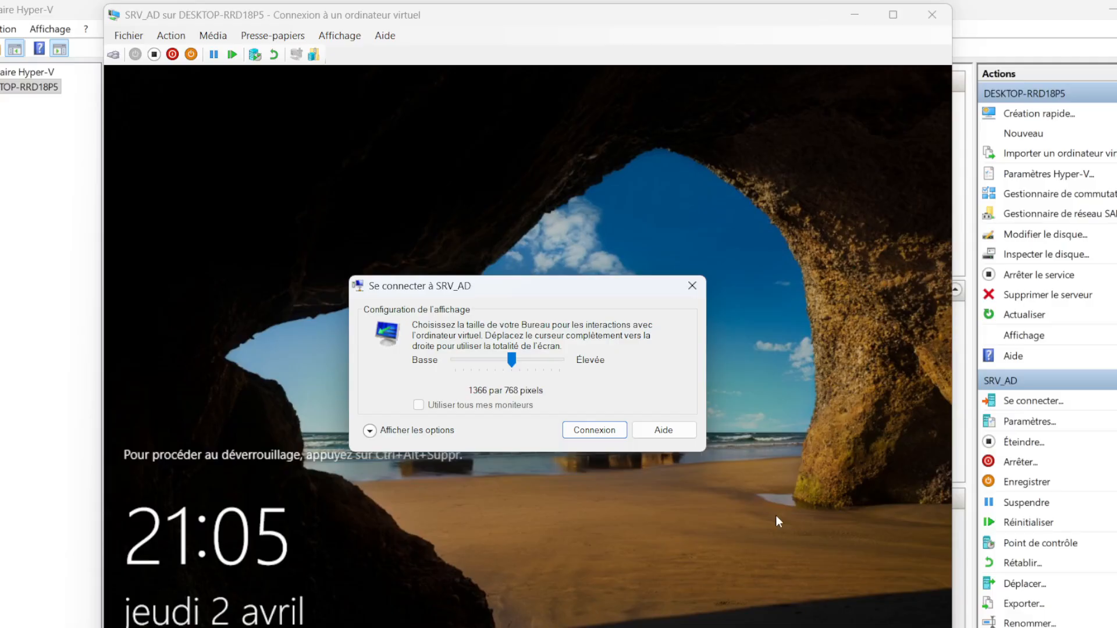
{"action": "key", "text": "alt+Tab"}
{"action": "left_click", "coordinate": [998, 516]}
{"action": "left_click", "coordinate": [921, 41]}
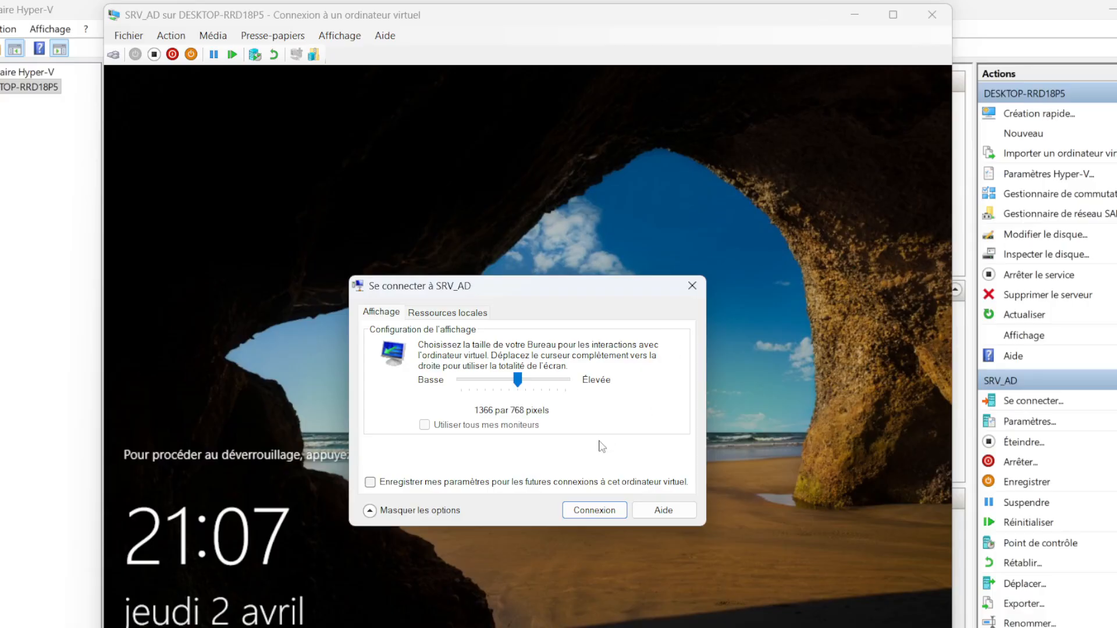
Set the SRV_AD display size to full screen, save the settings for future connections, and connect
{"action": "left_click_drag", "start_coordinate": [518, 380], "coordinate": [580, 382]}
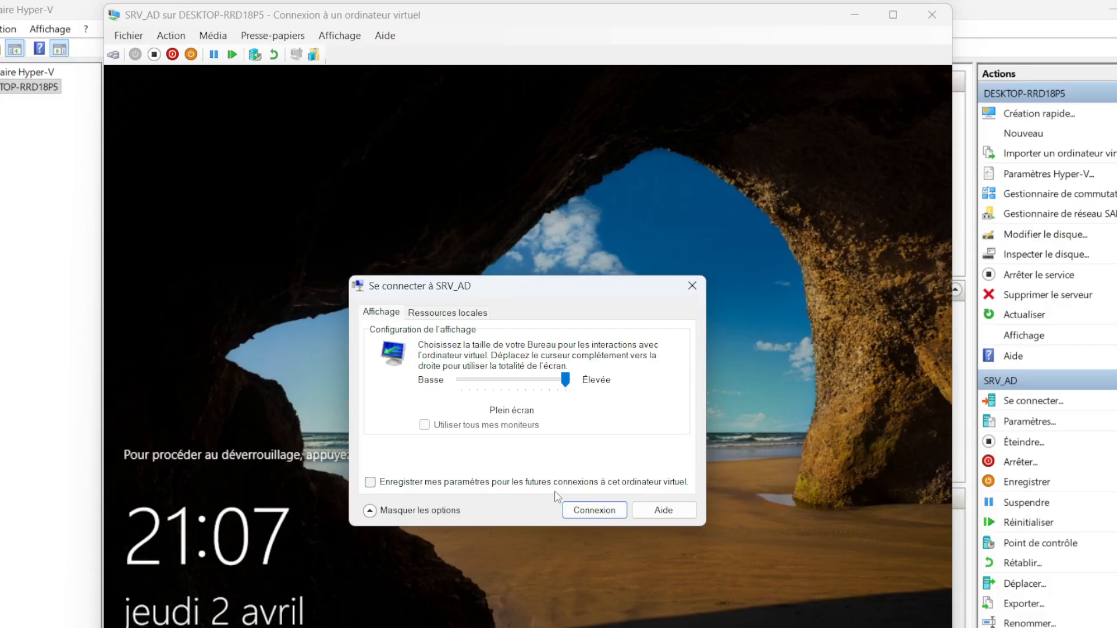
{"action": "left_click", "coordinate": [370, 483]}
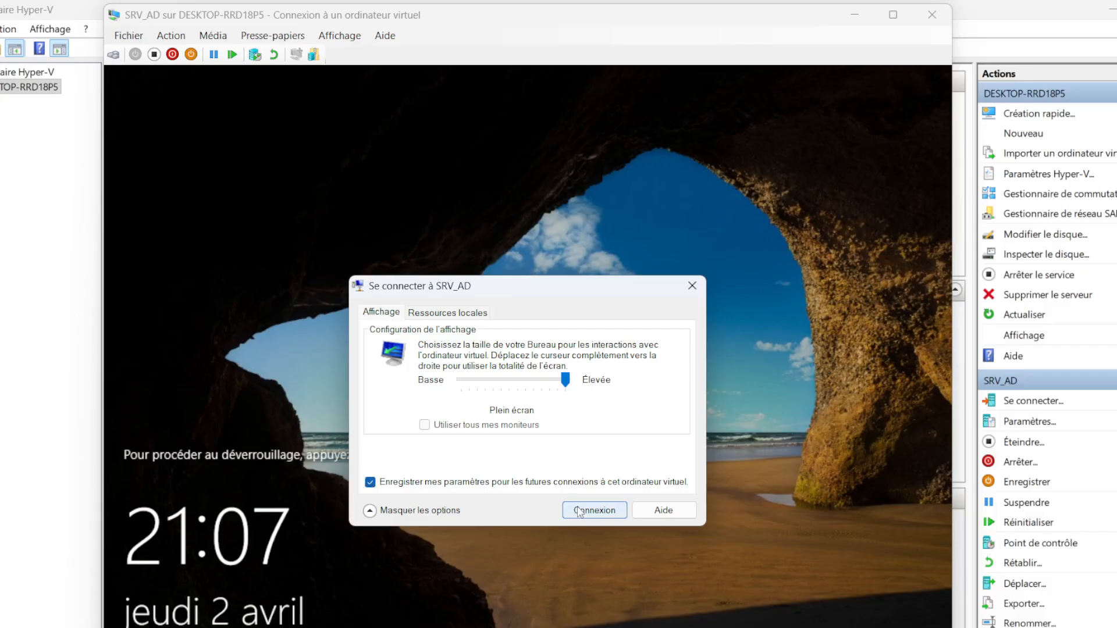
{"action": "left_click", "coordinate": [579, 512]}
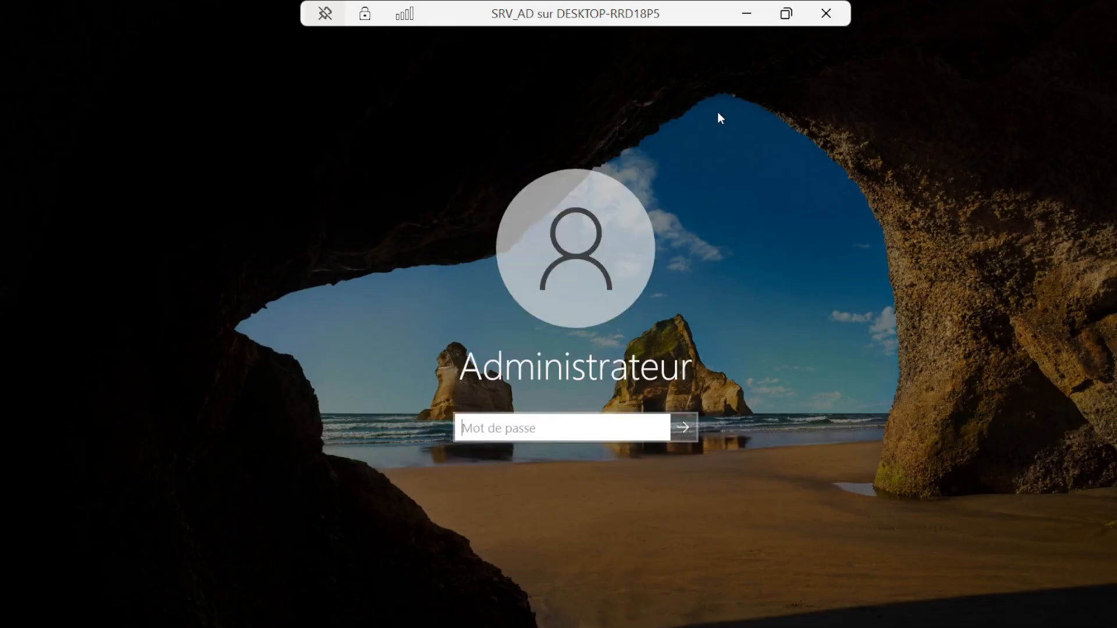
Sign in to the Administrateur account with its password and switch the SRV_AD session from full screen to a window
{"action": "key", "text": "Caps_Lock"}
{"action": "type", "text": "•"}
{"action": "key", "text": "Caps_Lock"}
{"action": "type", "text": "••••••••"}
{"action": "key", "text": "Return"}
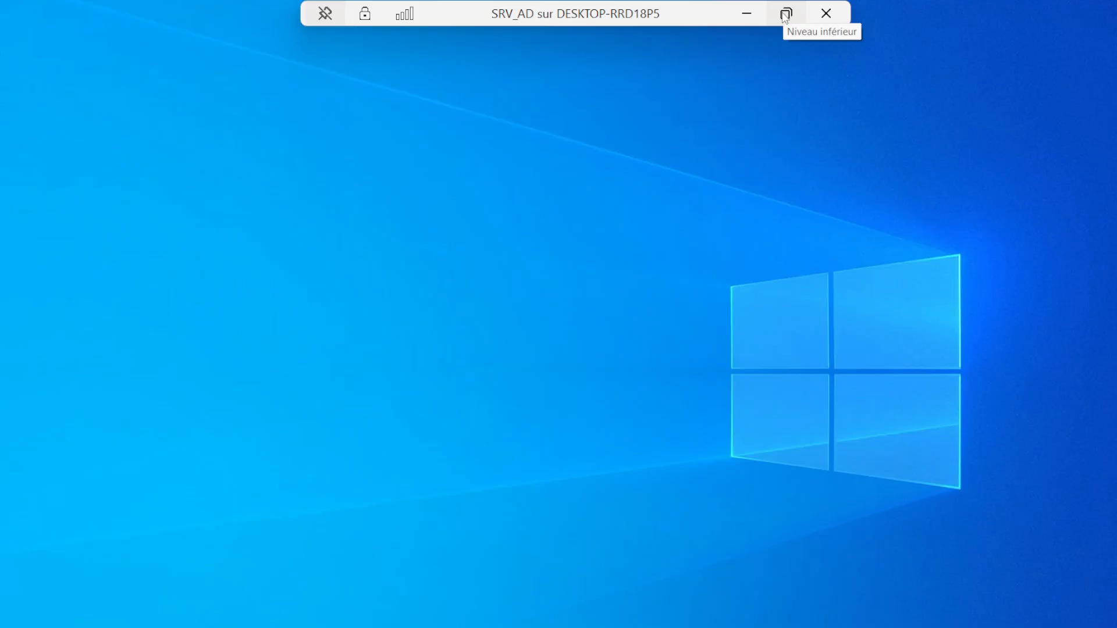
{"action": "left_click", "coordinate": [787, 14]}
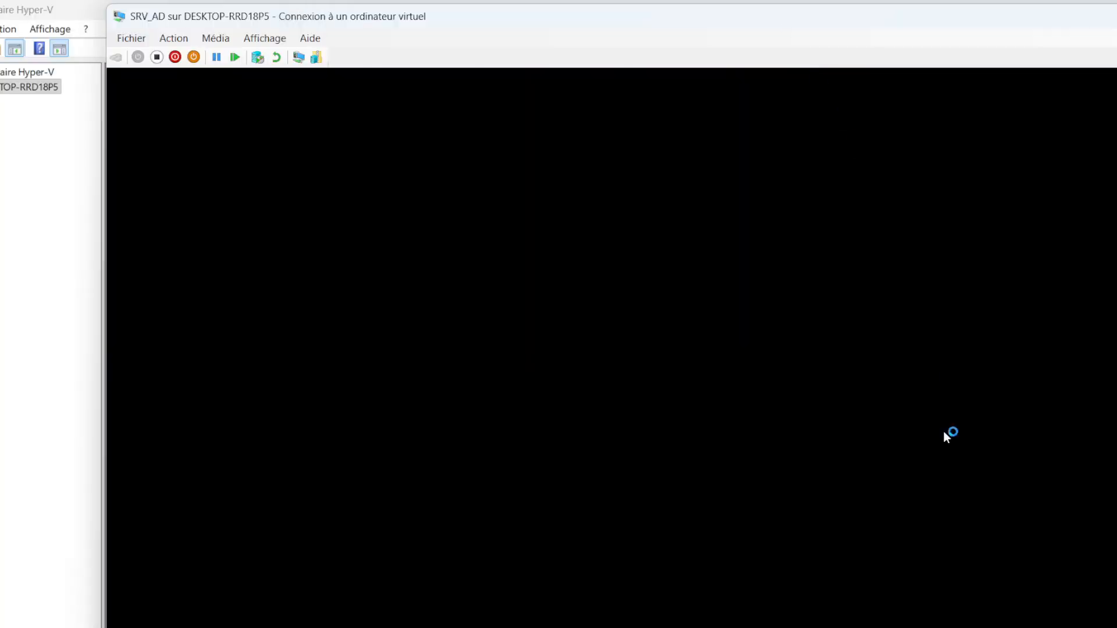
{"action": "key", "text": "alt+Tab"}
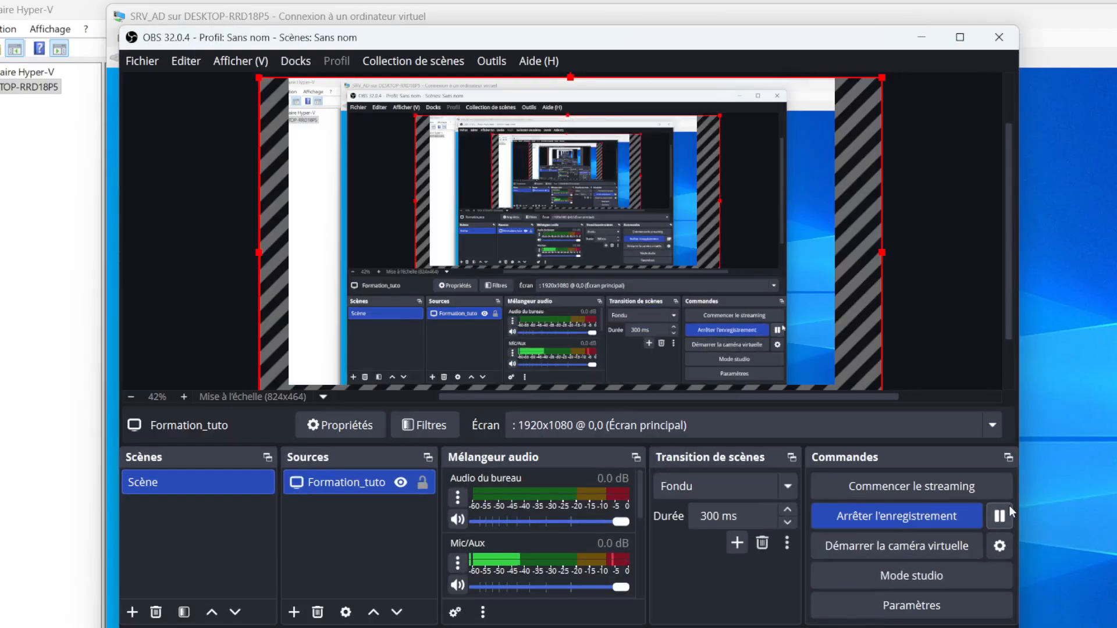
{"action": "left_click", "coordinate": [1007, 507]}
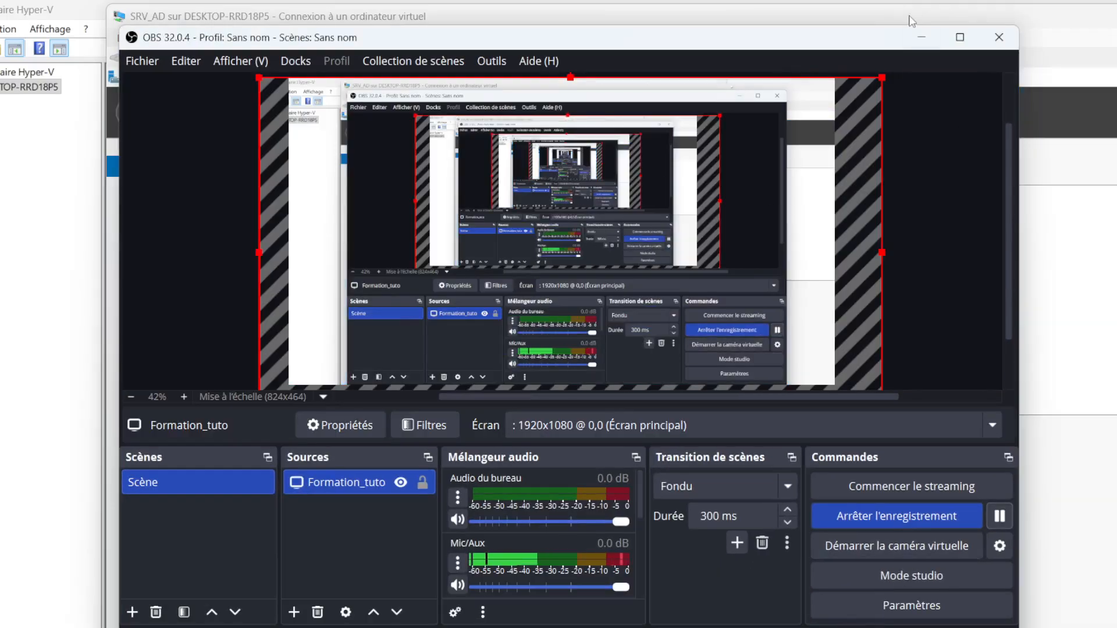
{"action": "left_click", "coordinate": [920, 40]}
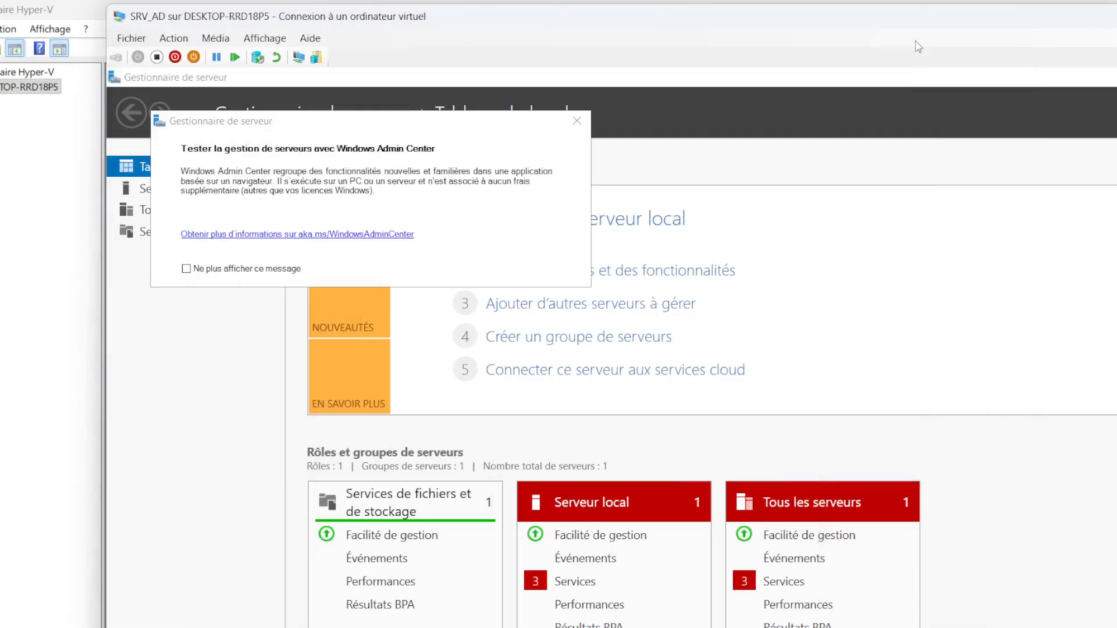